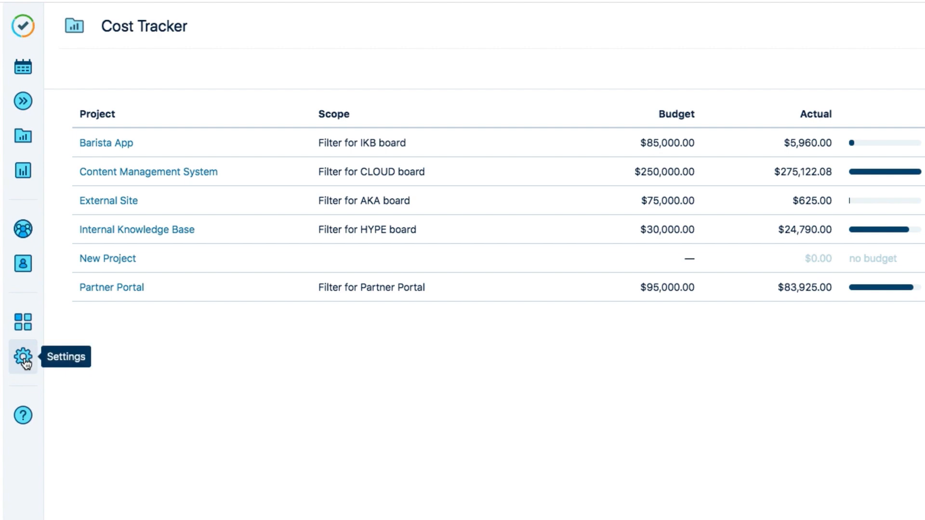
# Open the permission overview in Tempo settings and go to the management page for the Global permissions
pyautogui.click(25, 362)
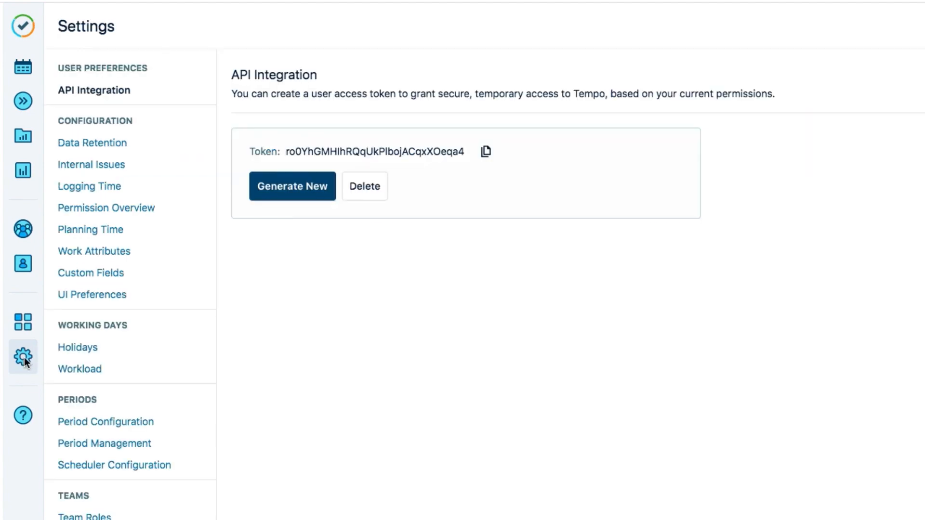
pyautogui.click(102, 212)
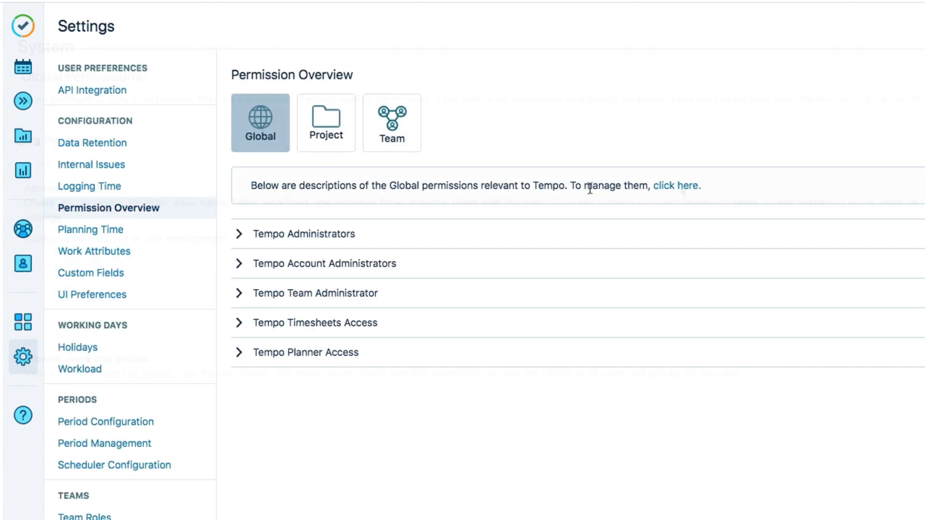
pyautogui.click(677, 186)
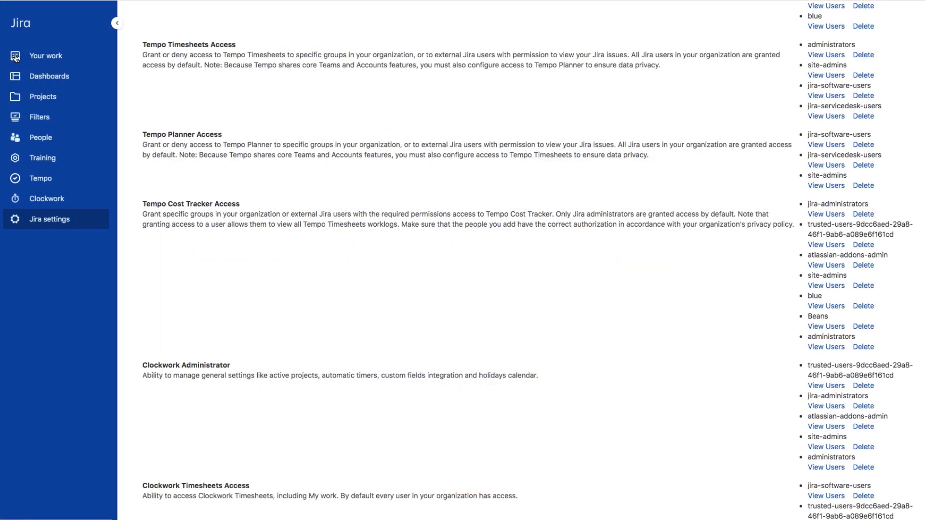
# Open the starred Jira filter named Filter for Partner Portal
pyautogui.click(42, 121)
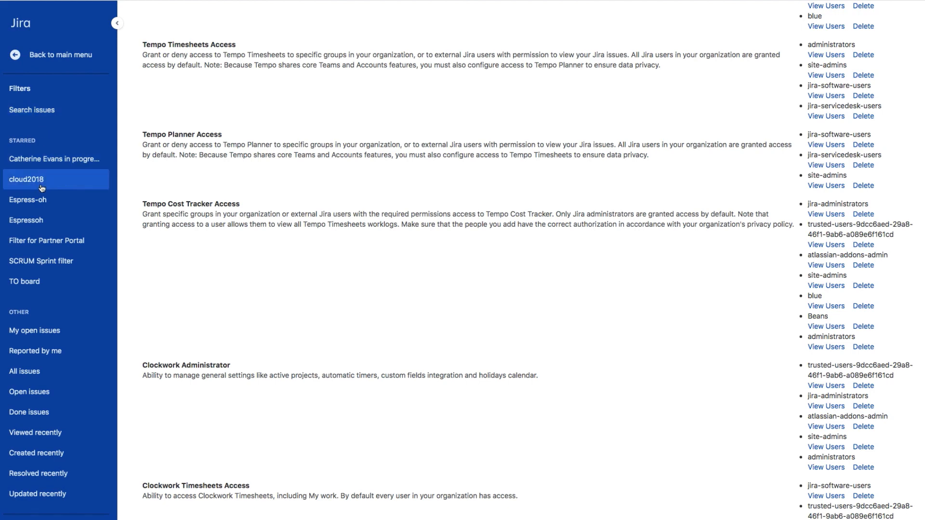
pyautogui.click(34, 246)
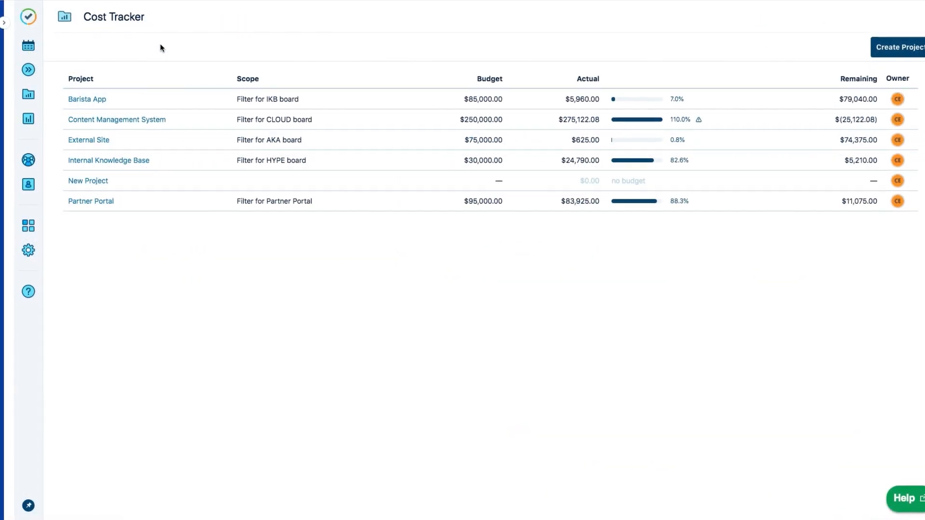
# Start a new Cost Tracker project named SharePort and look through the available scope filters without choosing one
pyautogui.click(884, 45)
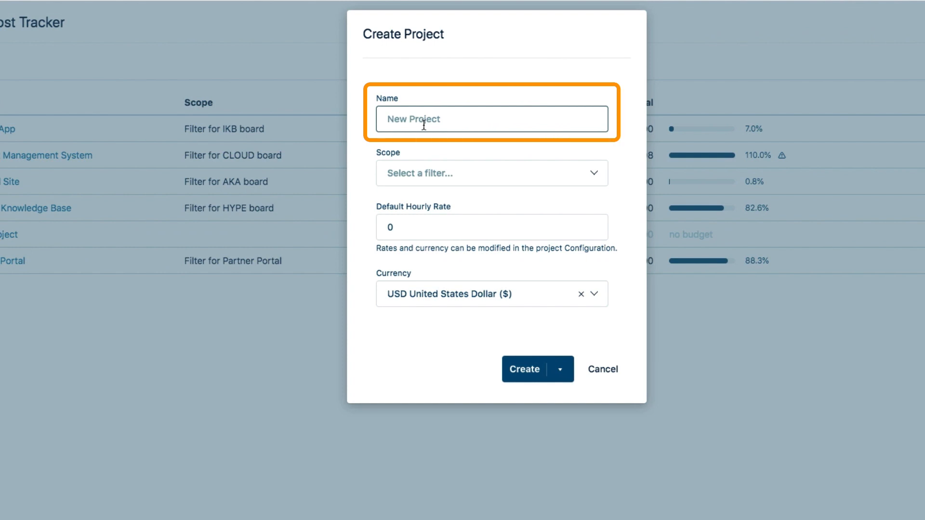
pyautogui.write('SharePort')
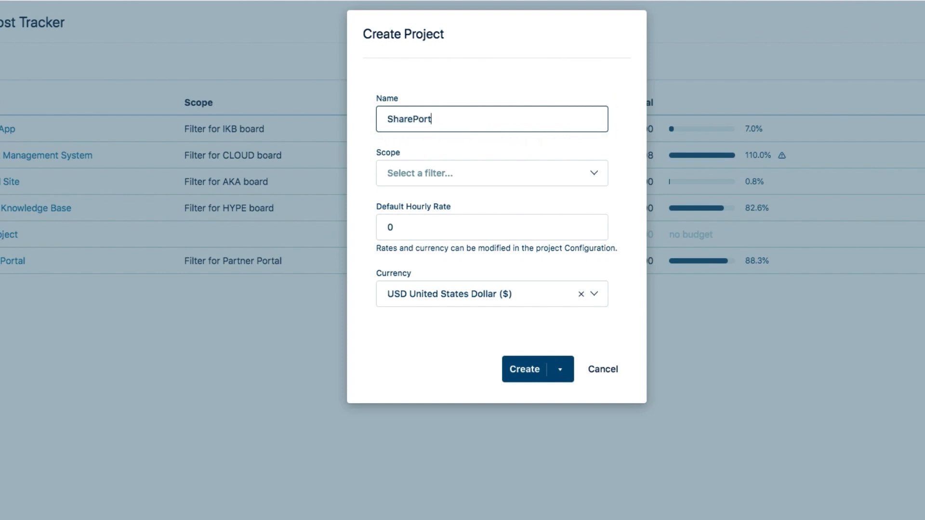
pyautogui.click(594, 172)
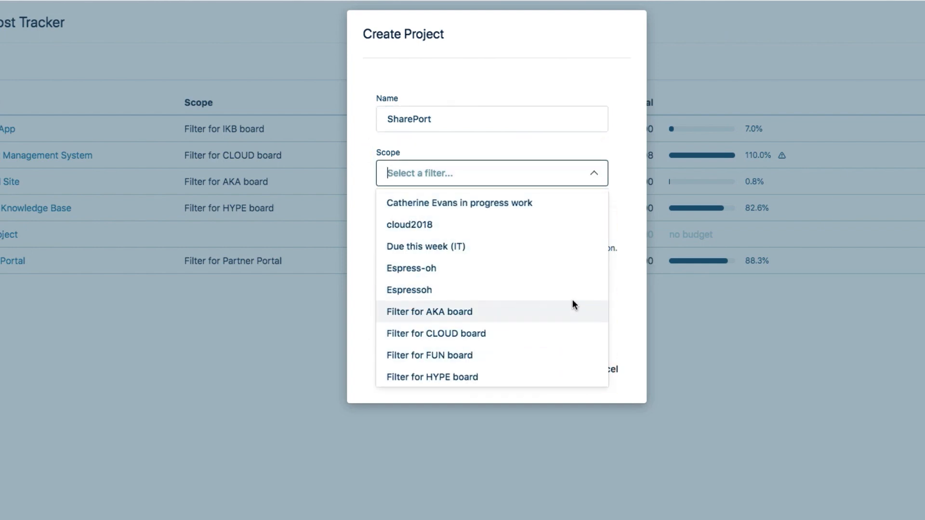
pyautogui.click(594, 173)
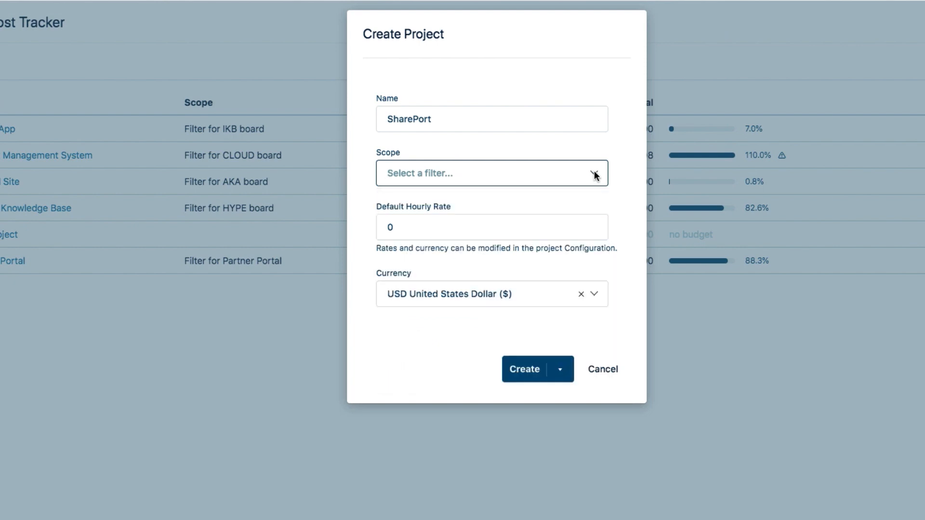
# Set the default hourly rate to 80.00, keep USD United States Dollar as the currency, and create the project
pyautogui.click(501, 222)
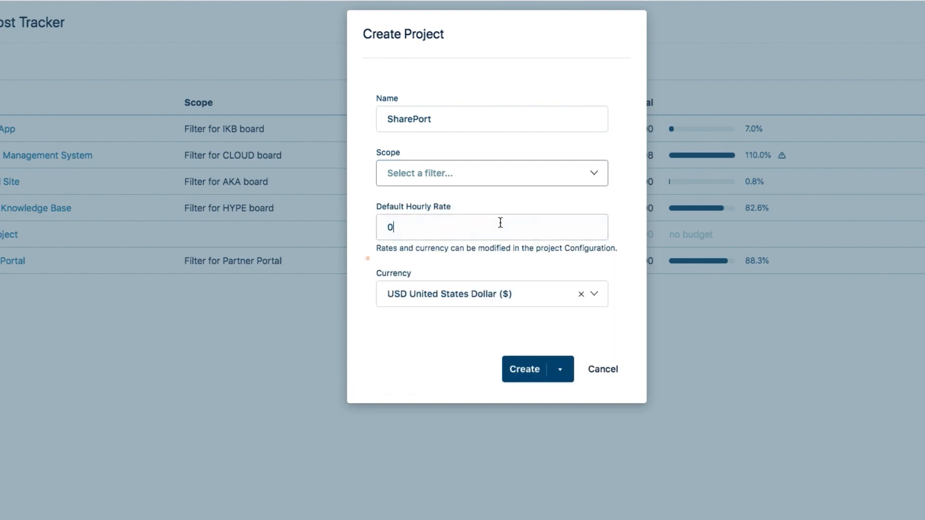
pyautogui.press('BackSpace')
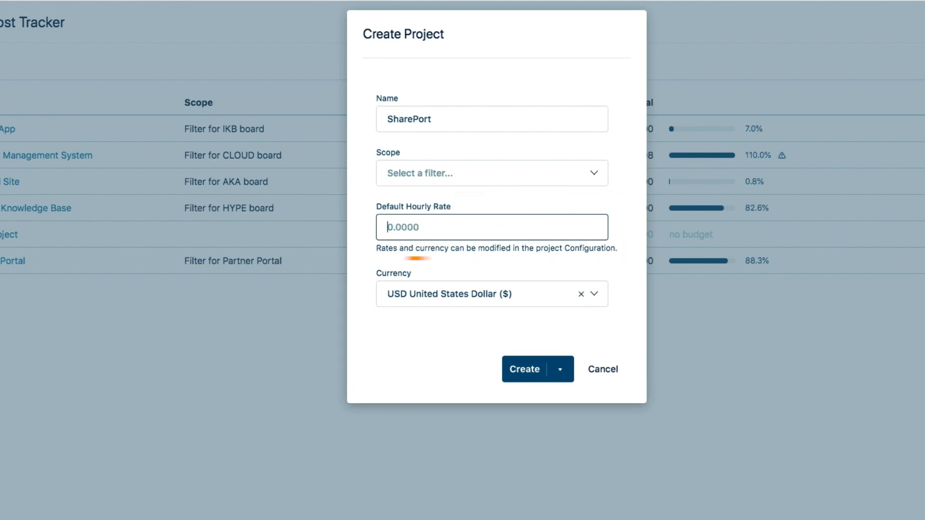
pyautogui.write('80.00')
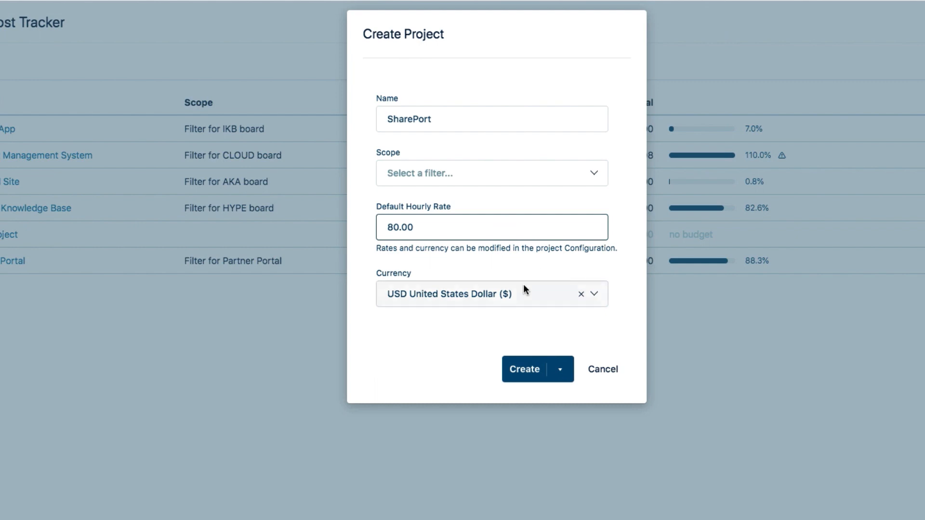
pyautogui.click(594, 295)
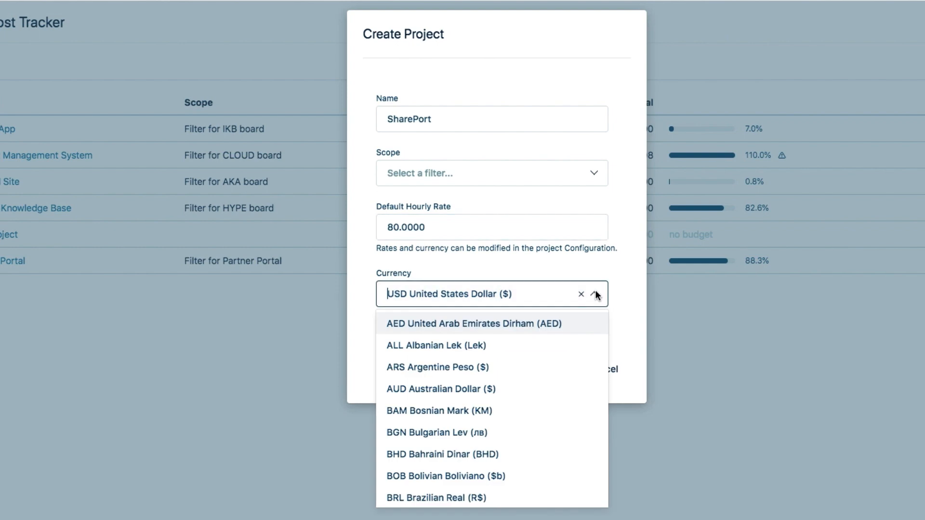
pyautogui.click(594, 295)
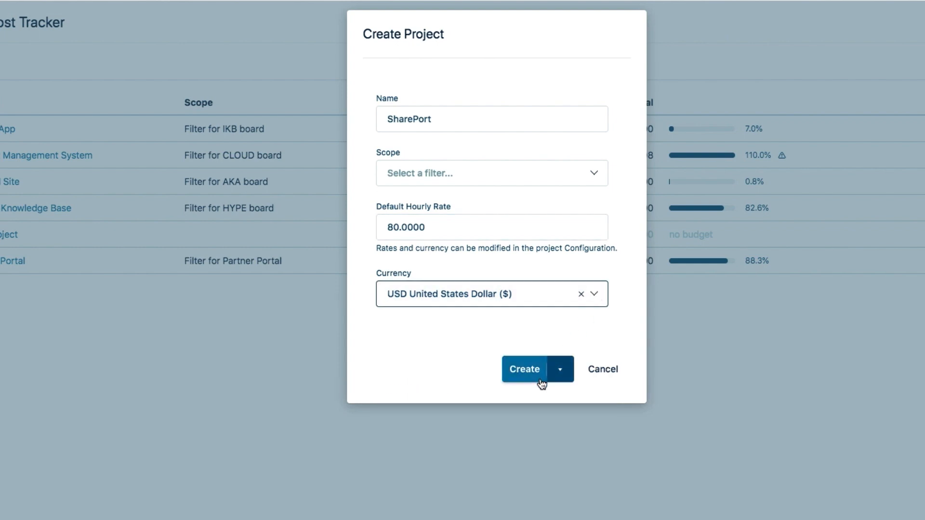
pyautogui.click(559, 369)
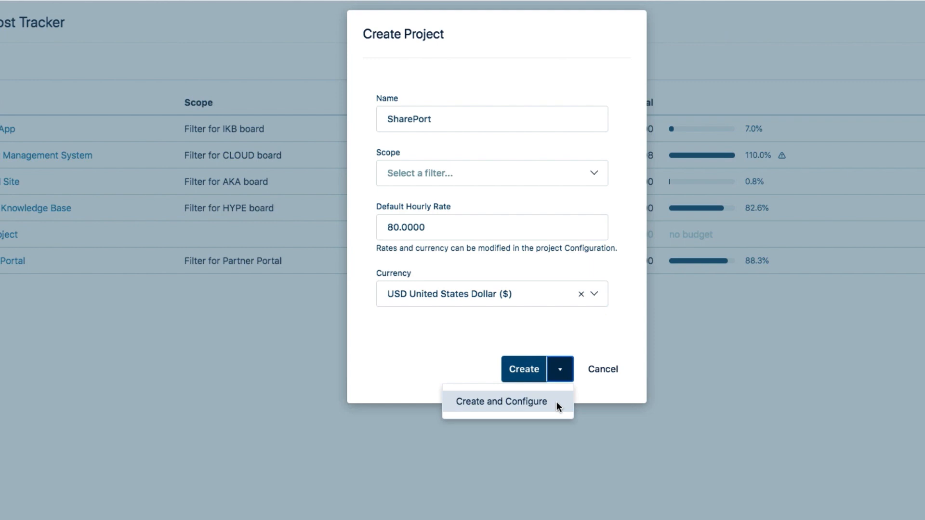
pyautogui.click(560, 374)
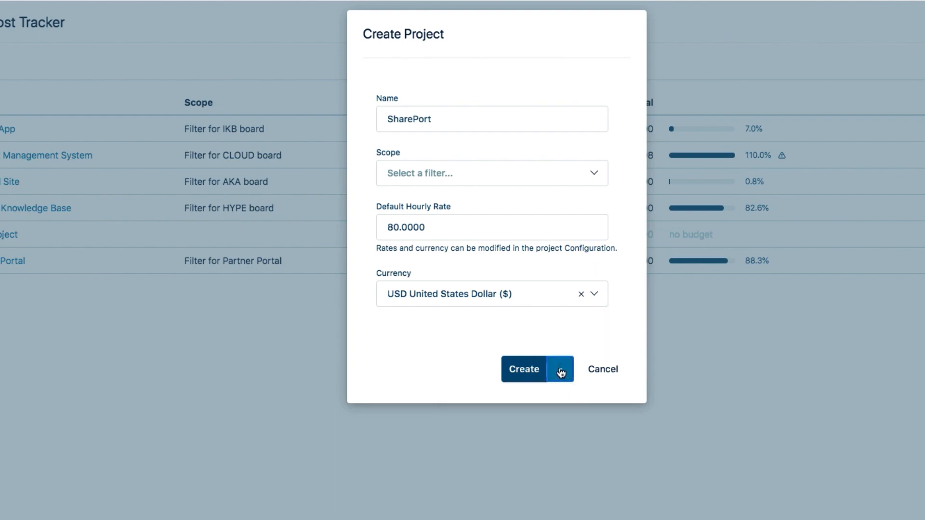
pyautogui.click(523, 371)
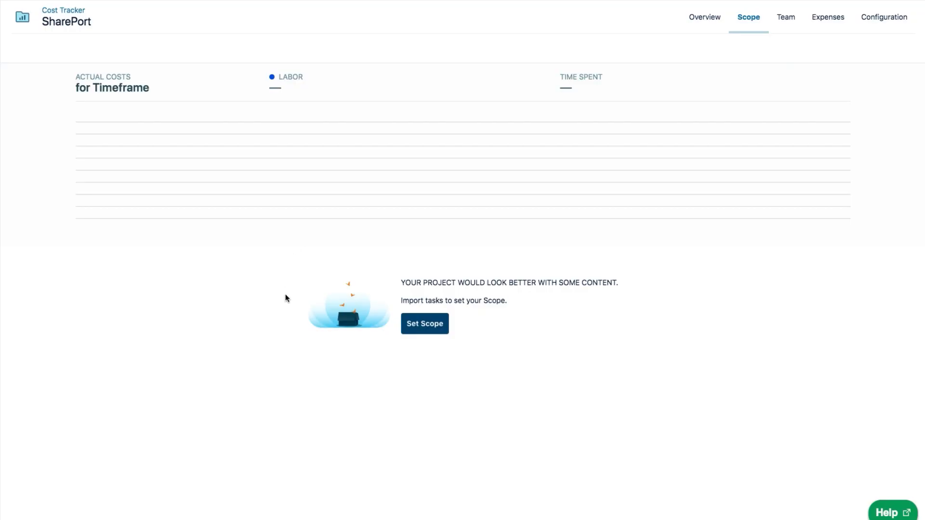
# Set the project's scope to Filter for Partner Portal
pyautogui.click(427, 327)
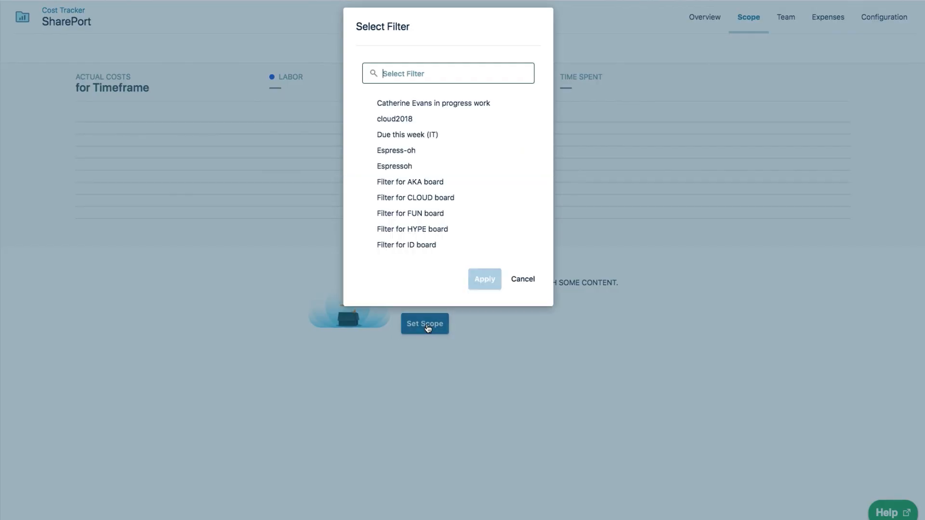
pyautogui.scroll(-3, 412, 244)
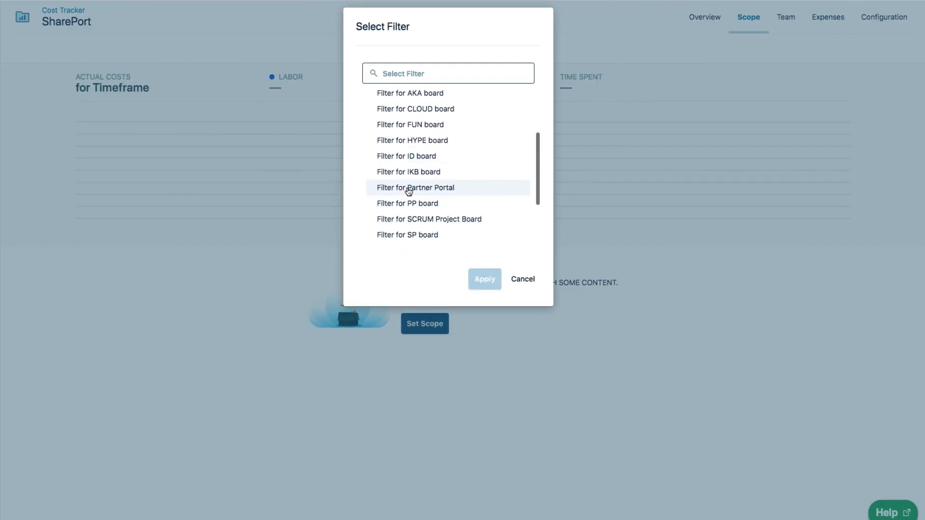
pyautogui.click(408, 188)
pyautogui.click(485, 280)
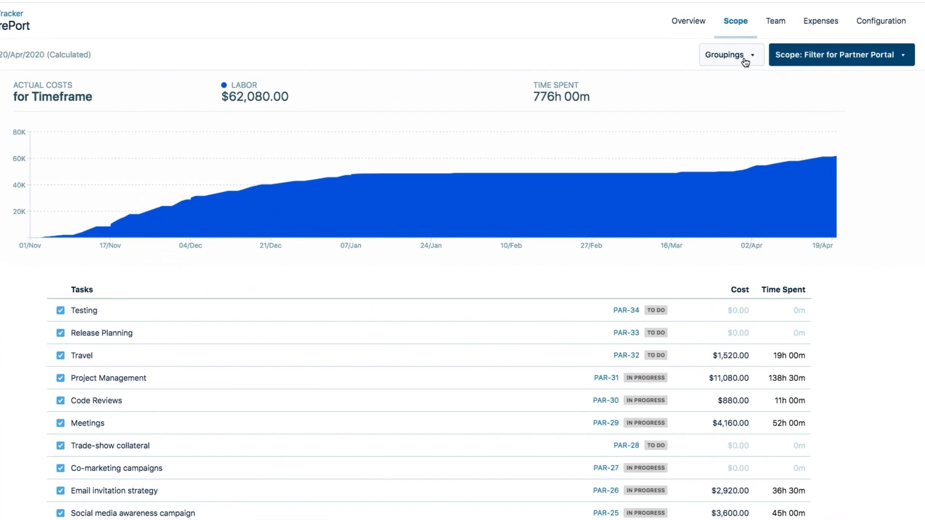
# Create a task group named DEV in the project scope
pyautogui.click(744, 60)
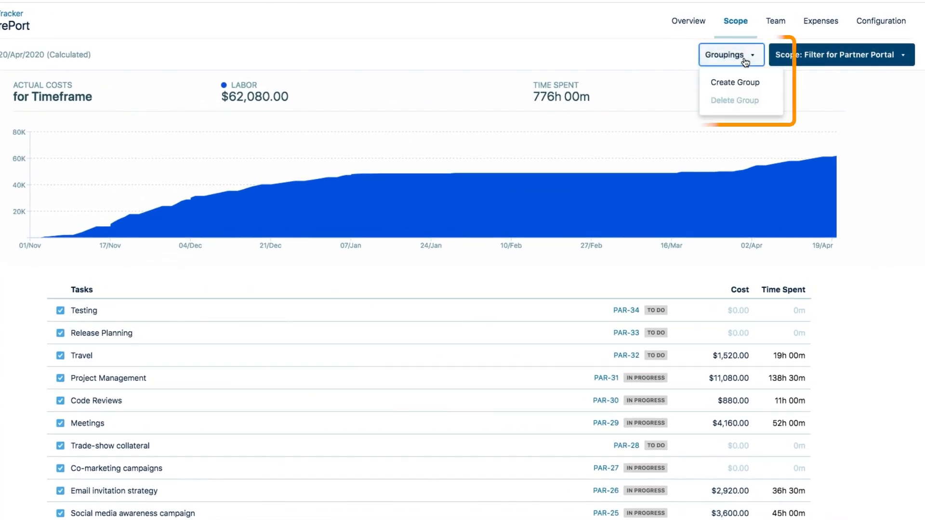
pyautogui.click(733, 84)
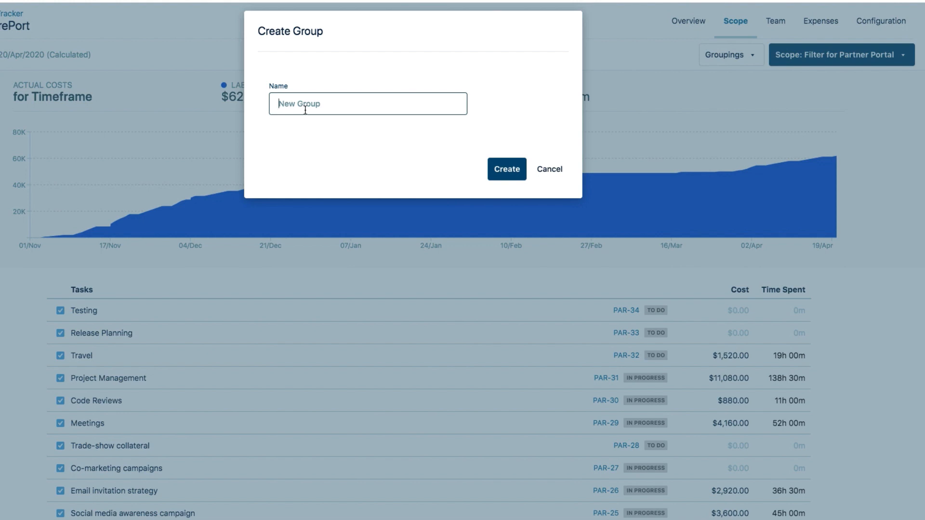
pyautogui.write('DEV')
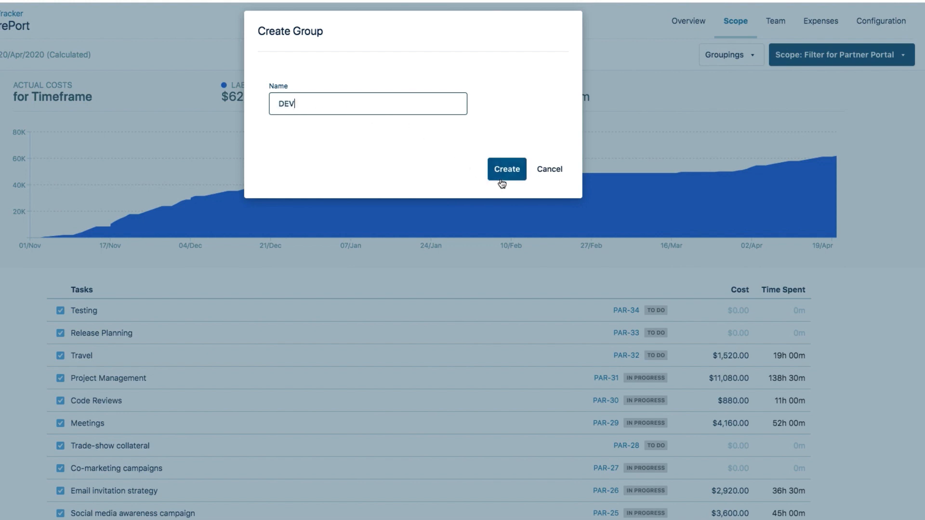
pyautogui.click(502, 181)
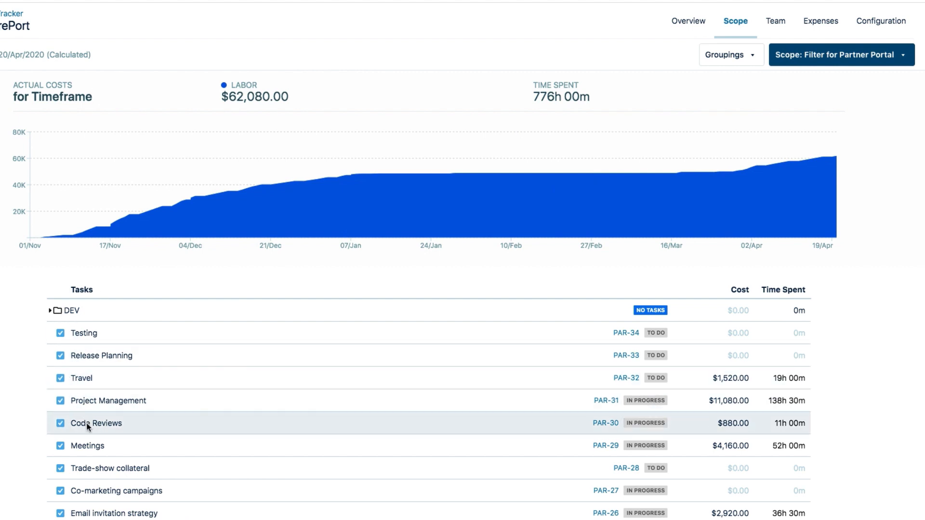
# Move the Code Reviews and Research domain requirements tasks into the DEV group
pyautogui.moveTo(86, 420); pyautogui.dragTo(87, 316)
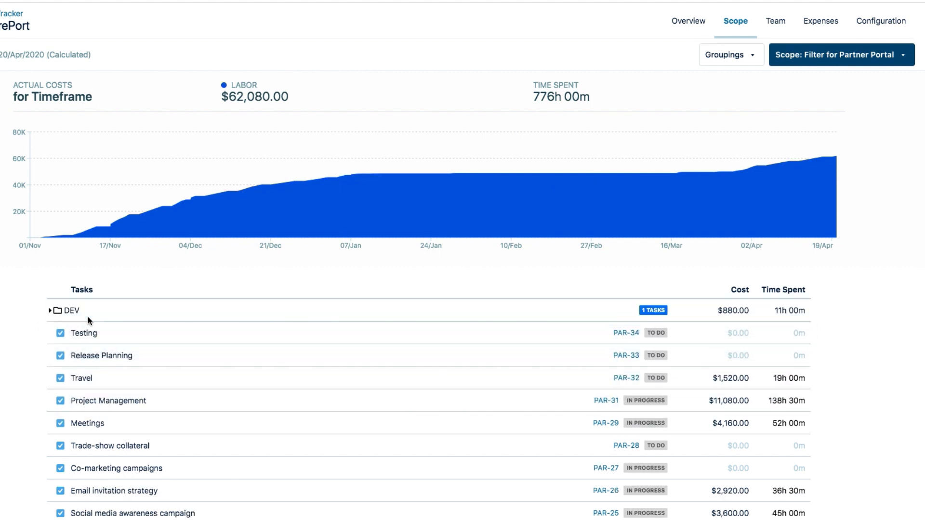
pyautogui.scroll(-5, 77, 494)
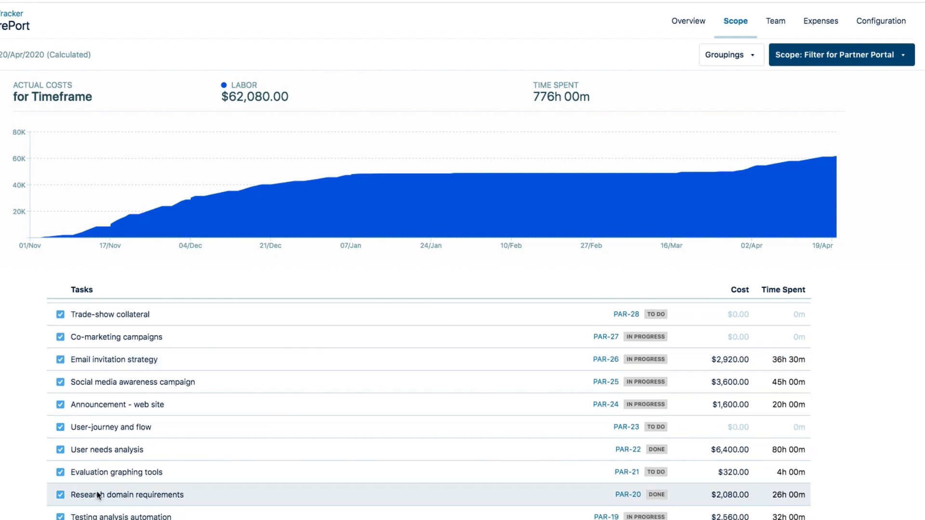
pyautogui.moveTo(97, 495); pyautogui.dragTo(99, 319)
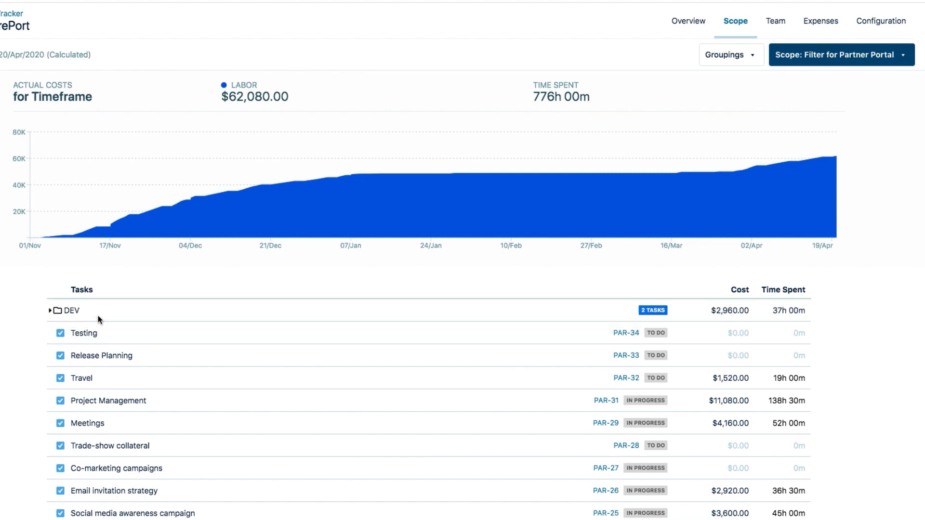
# Create a task group named MKT and move the Trade-show collateral task into it
pyautogui.click(748, 57)
pyautogui.click(721, 86)
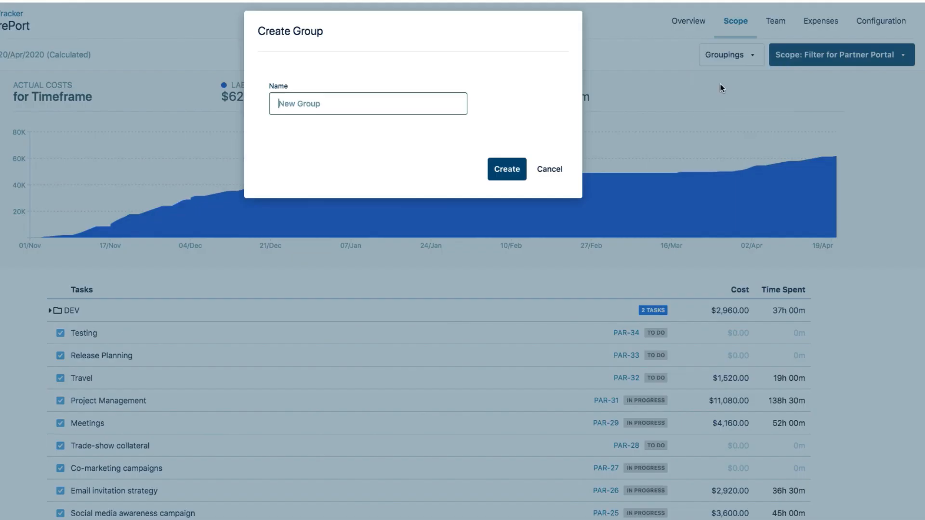
pyautogui.write('MKT')
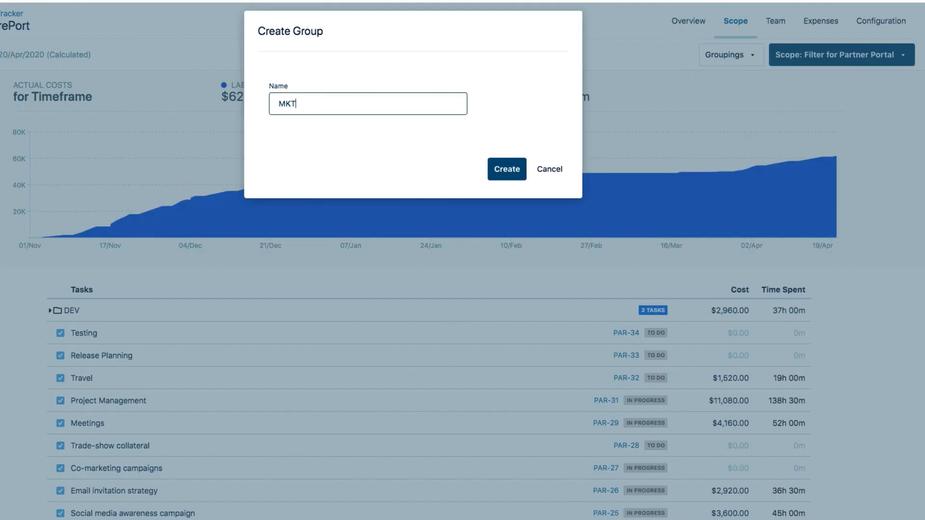
pyautogui.click(518, 170)
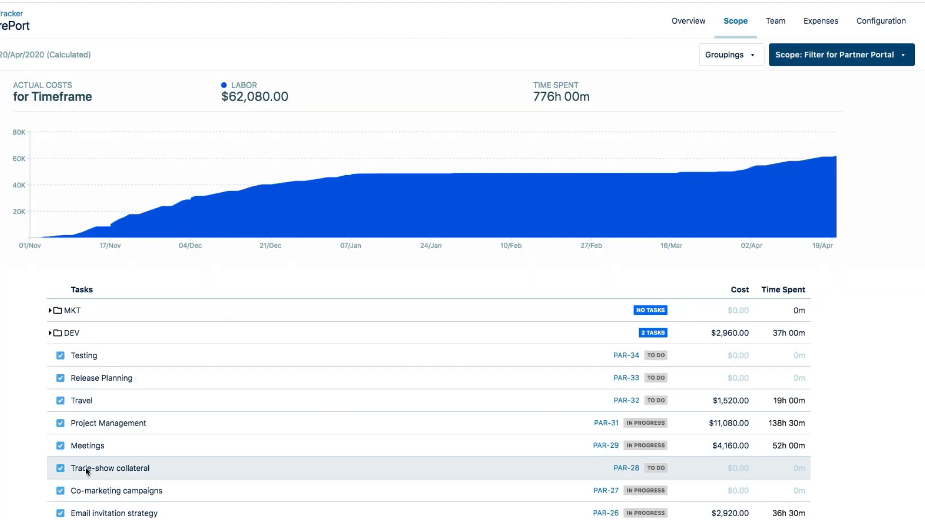
pyautogui.moveTo(85, 467); pyautogui.dragTo(101, 335)
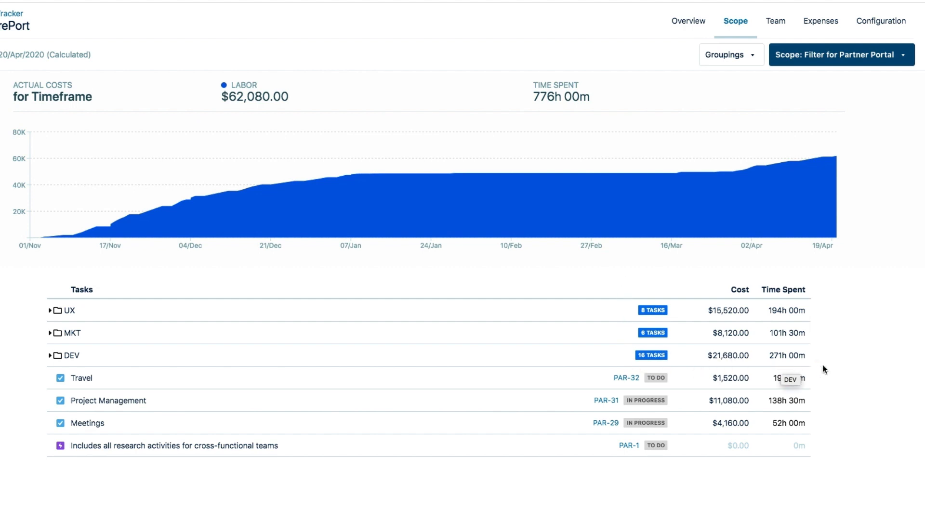
# Start a new project expense described as Computers with an amount of 6000.00 in the Equipment category
pyautogui.click(816, 24)
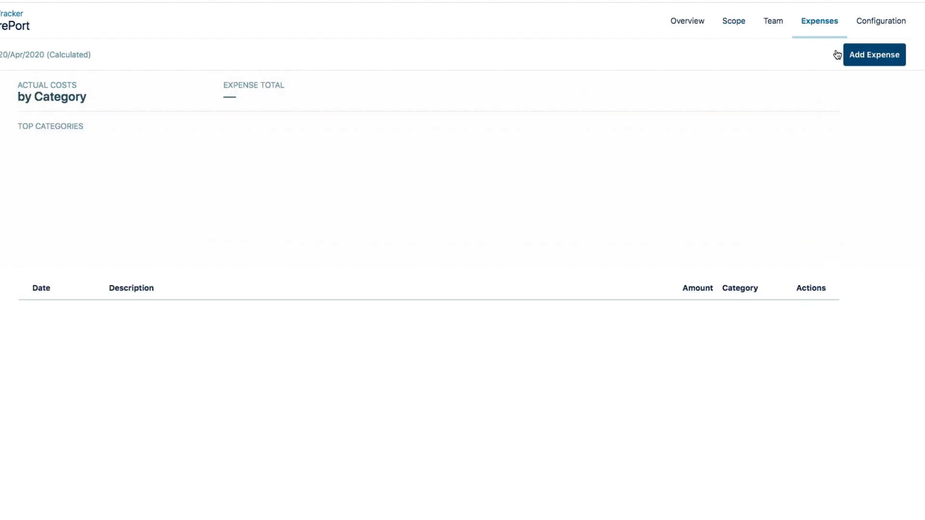
pyautogui.click(863, 61)
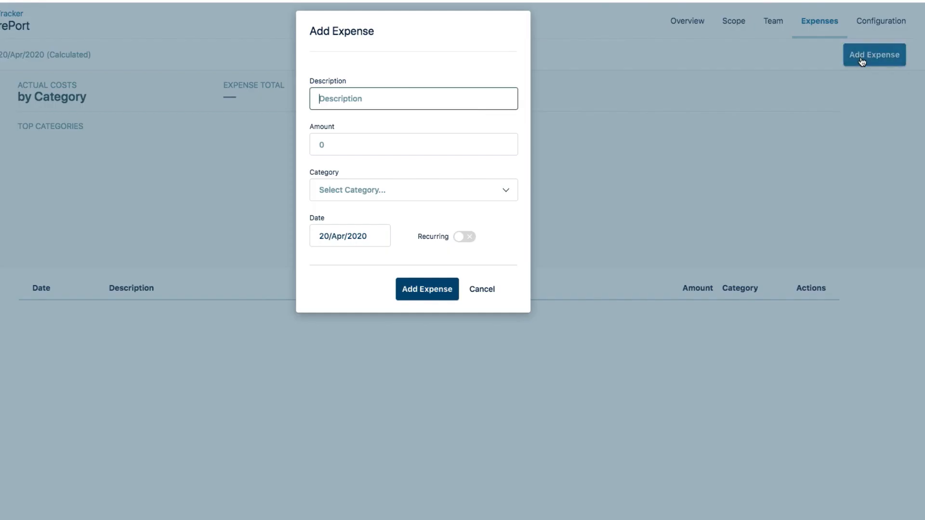
pyautogui.click(351, 98)
pyautogui.write('Compute')
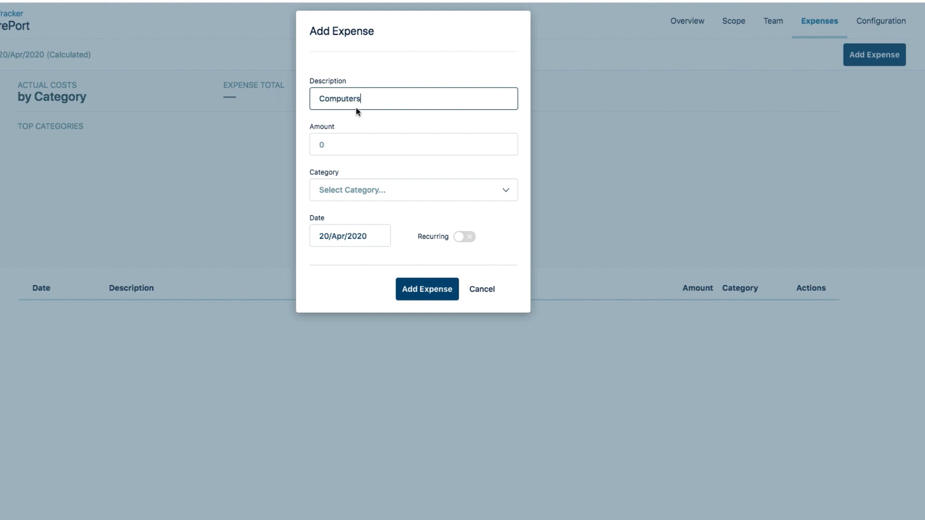
pyautogui.write('rs')
pyautogui.click(331, 145)
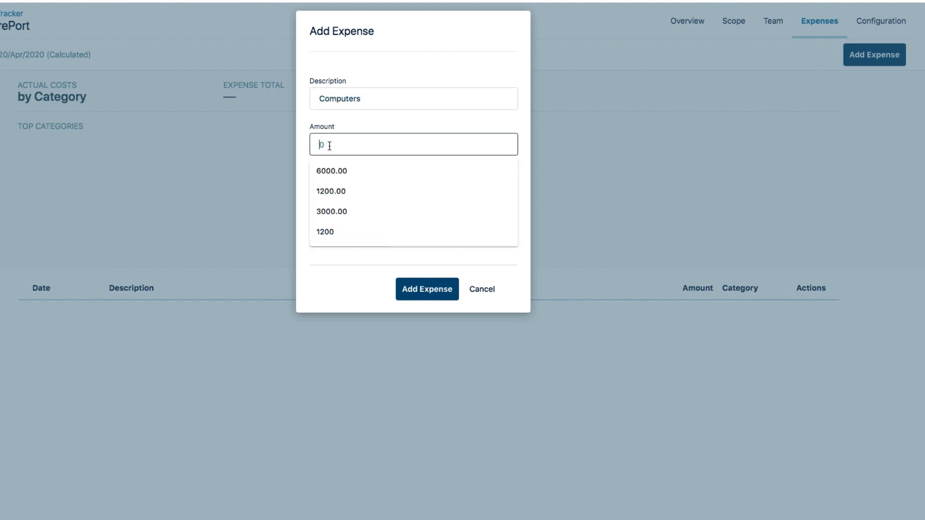
pyautogui.click(327, 171)
pyautogui.click(334, 187)
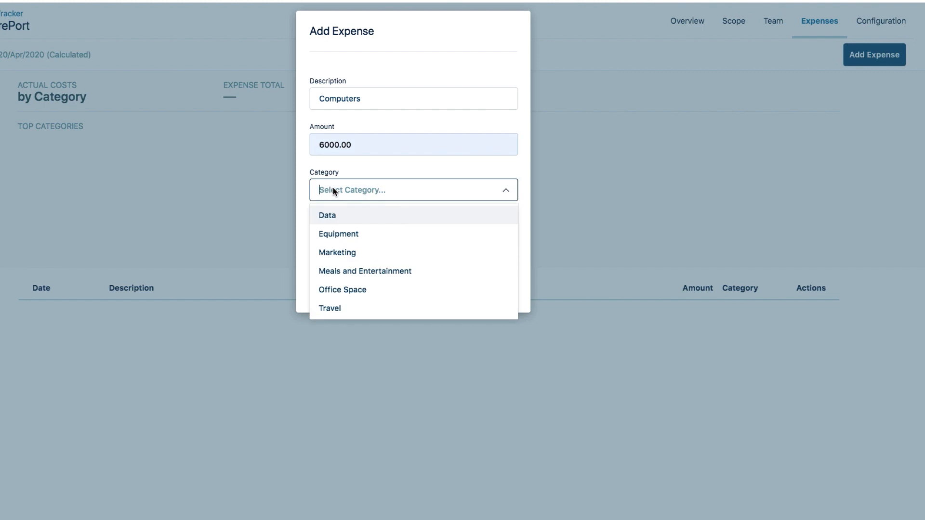
pyautogui.click(340, 236)
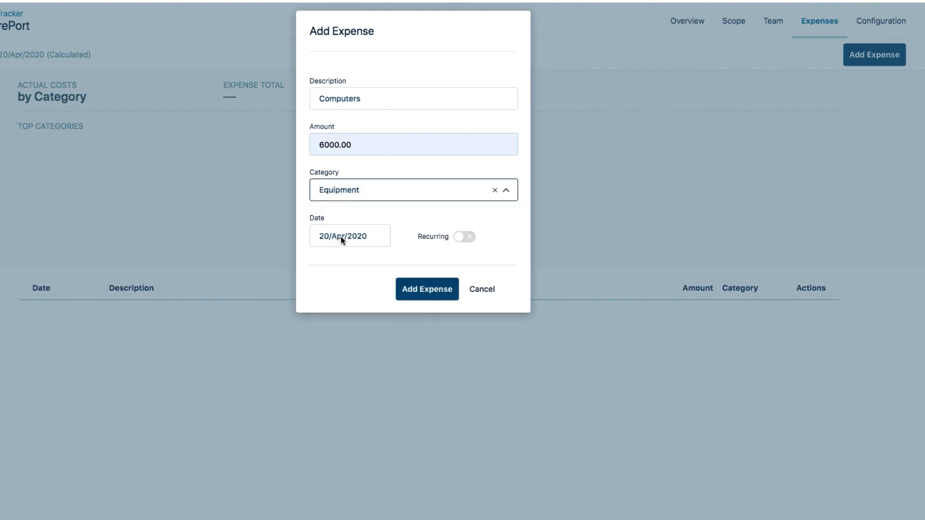
# Date the Computers expense 02/Dec/2019 and add it to the project
pyautogui.click(371, 236)
pyautogui.click(316, 262)
pyautogui.click(316, 263)
pyautogui.click(316, 262)
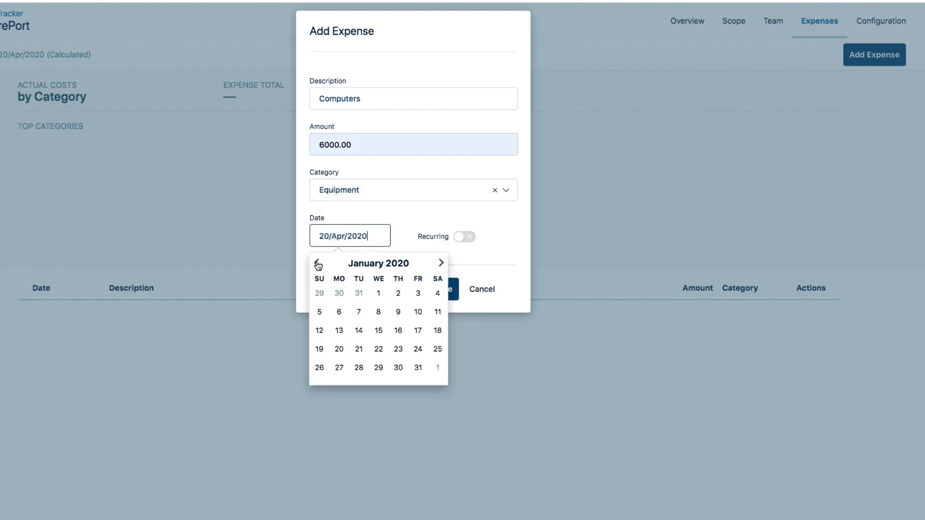
pyautogui.click(316, 262)
pyautogui.click(339, 293)
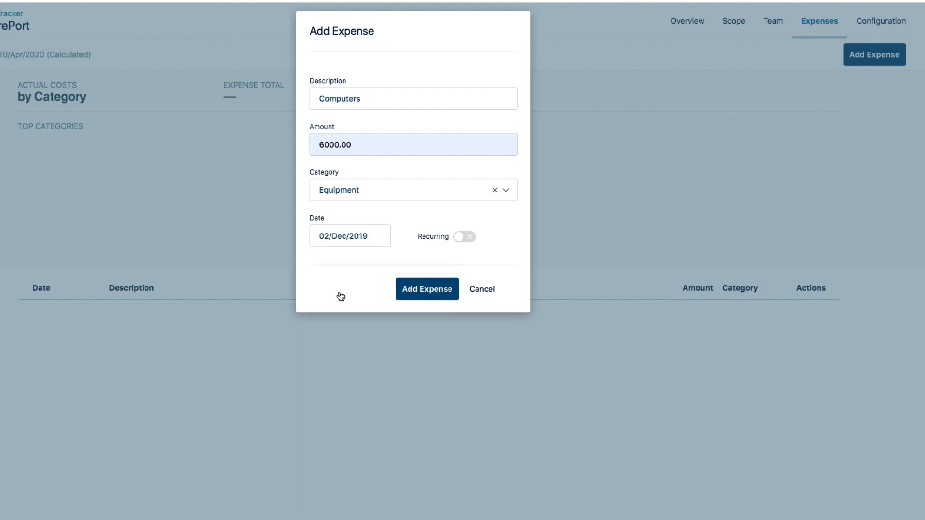
pyautogui.click(424, 289)
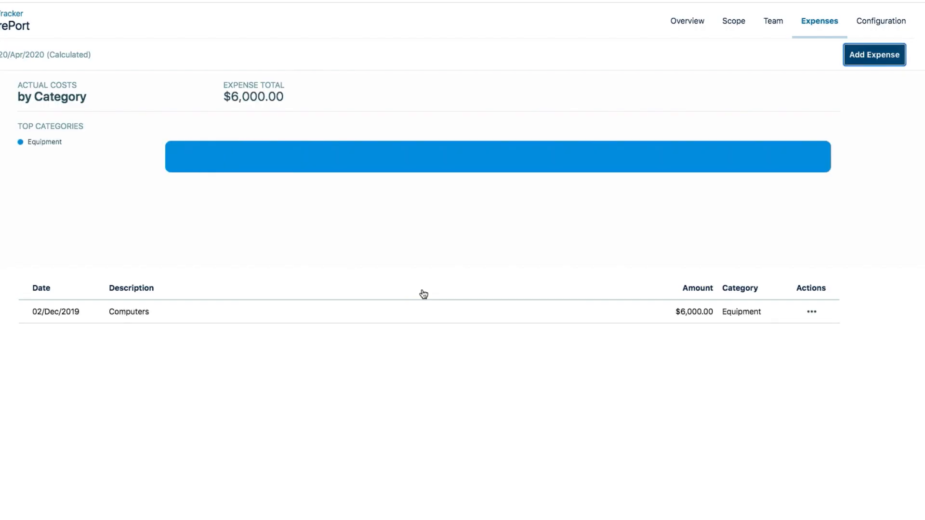
# Start another expense described as Rent with an amount of 1200.00 in the Office Space category
pyautogui.click(875, 56)
pyautogui.write('Rent')
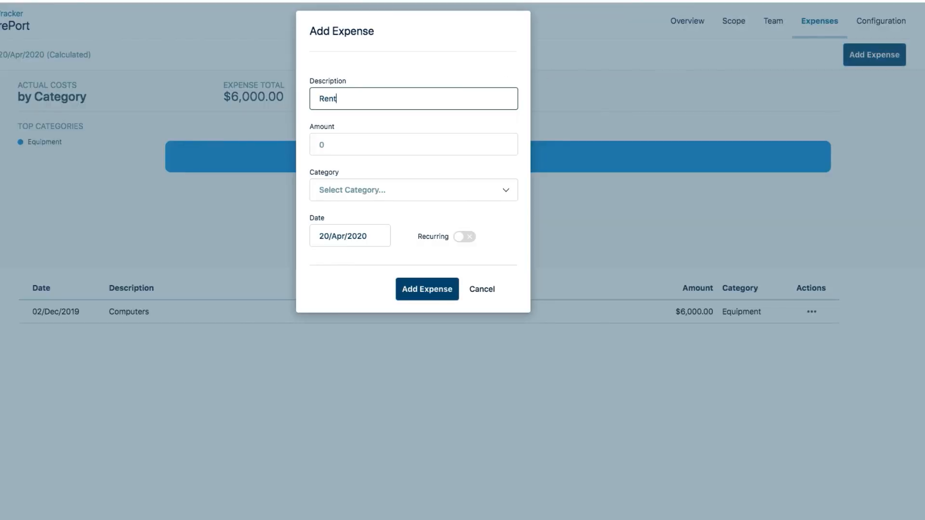
pyautogui.click(325, 145)
pyautogui.click(331, 192)
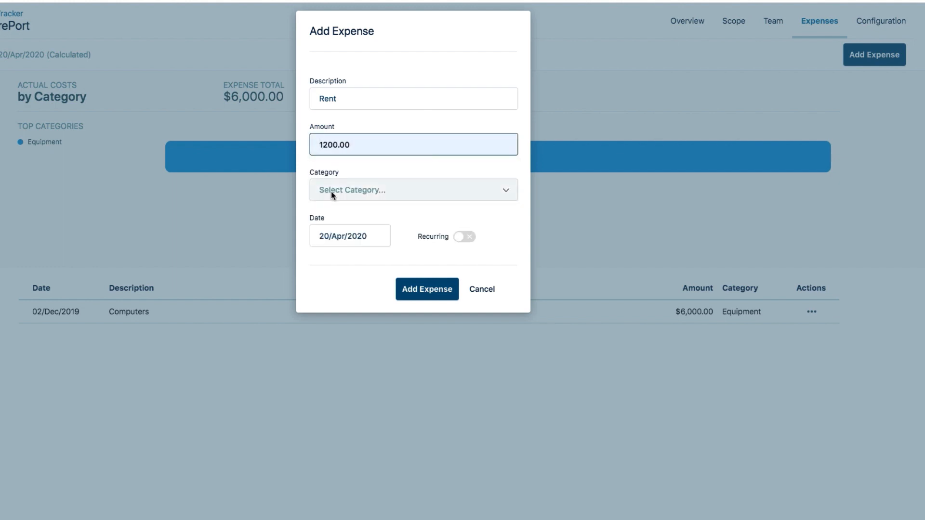
pyautogui.click(337, 191)
pyautogui.click(341, 289)
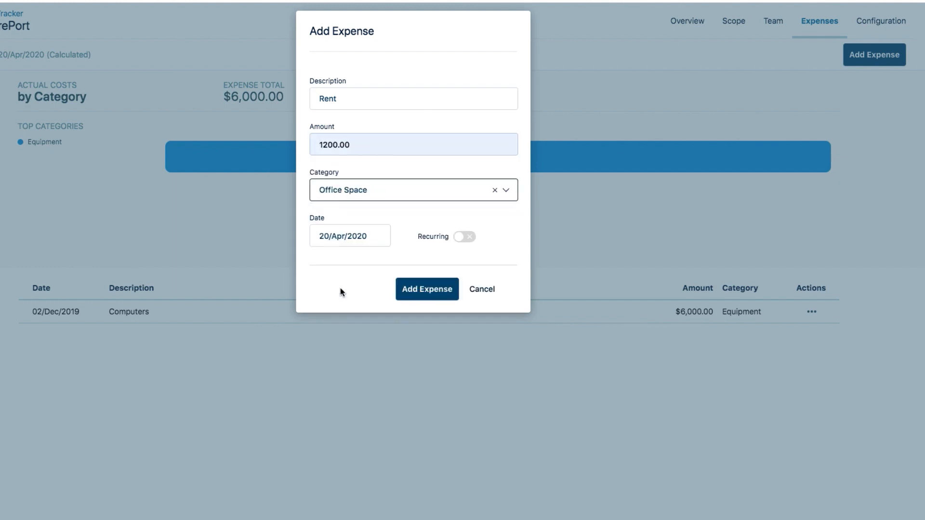
# Set the Rent expense's date to 01/Dec/2019
pyautogui.click(373, 233)
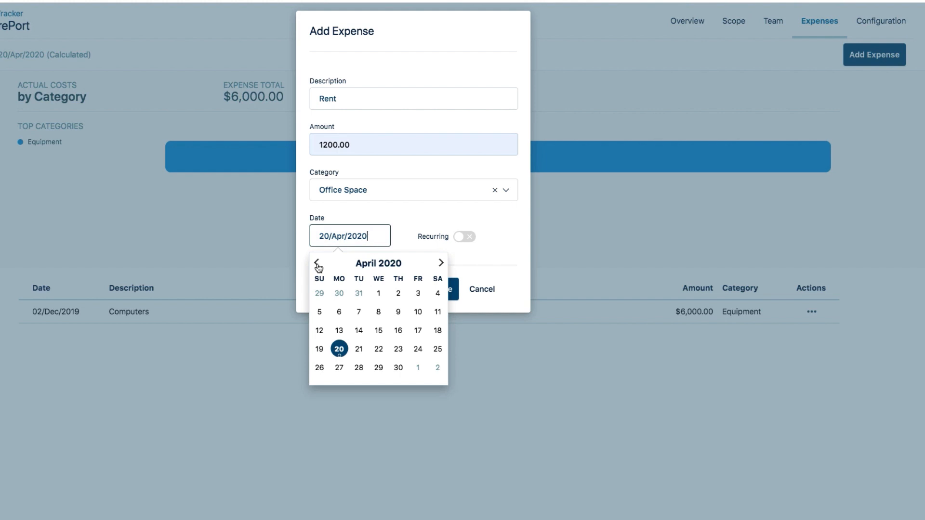
pyautogui.click(316, 263)
pyautogui.click(316, 263)
pyautogui.click(316, 263)
pyautogui.click(316, 263)
pyautogui.click(319, 293)
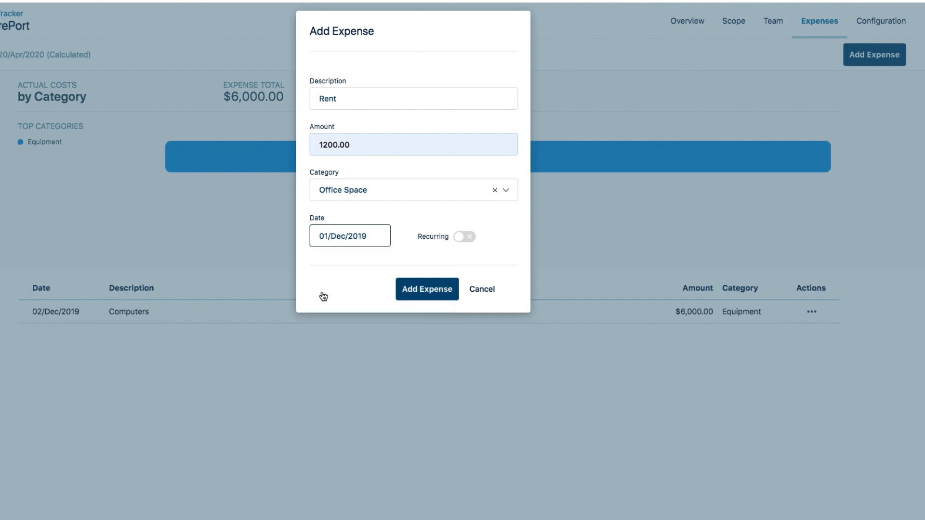
# Make the Rent expense recur every month on the 1st day, ending after 12 times, and add it
pyautogui.click(466, 237)
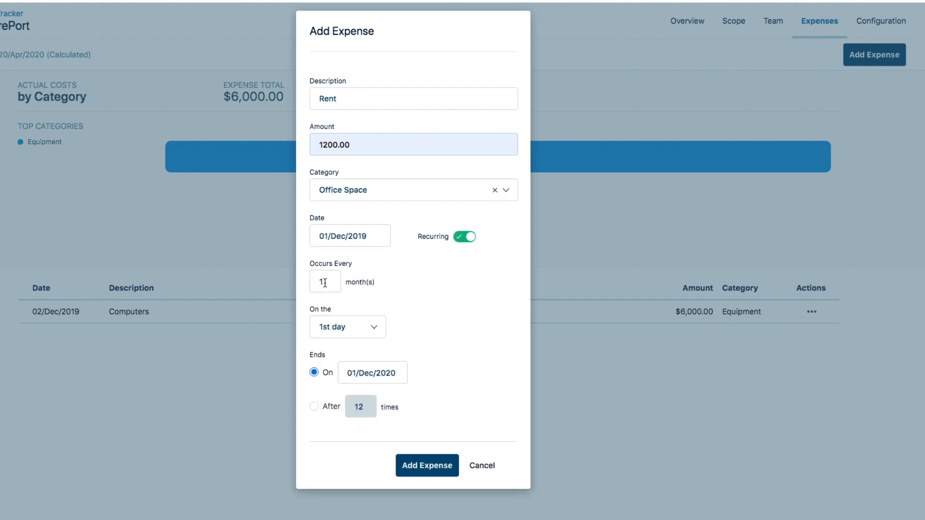
pyautogui.click(313, 406)
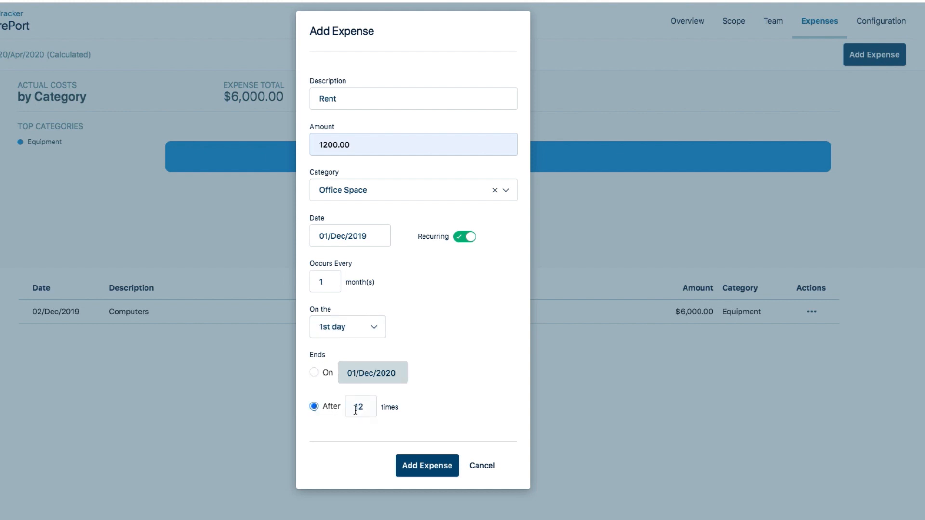
pyautogui.click(422, 465)
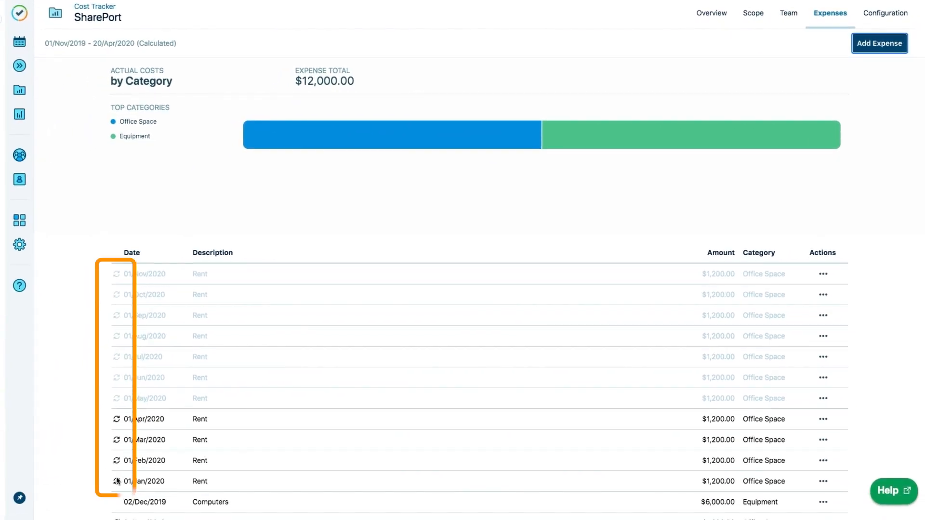
pyautogui.moveTo(115, 439)
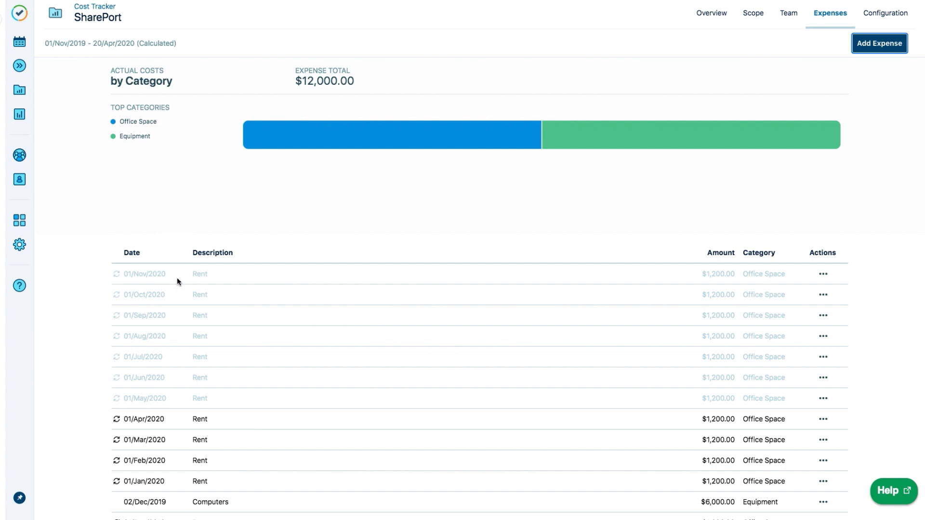
# Set the project budget to 100,000 in the general configuration
pyautogui.click(884, 14)
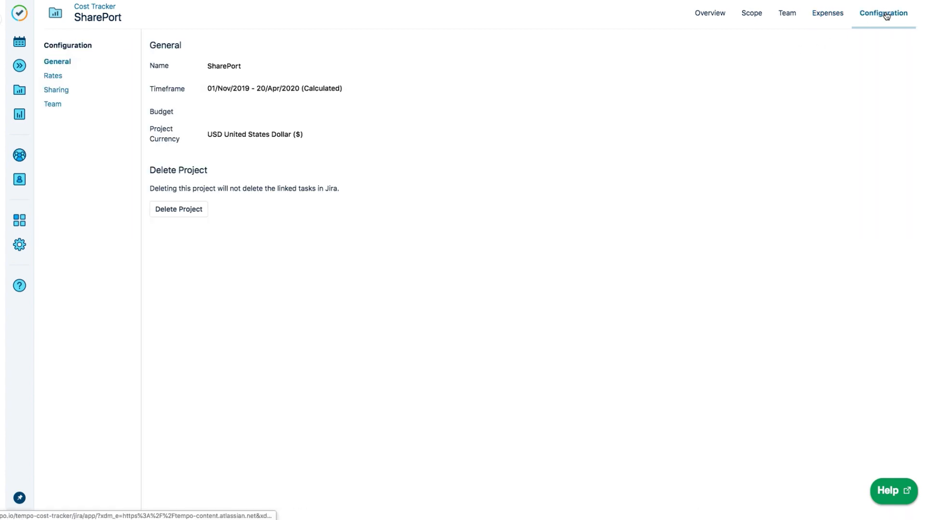
pyautogui.click(210, 112)
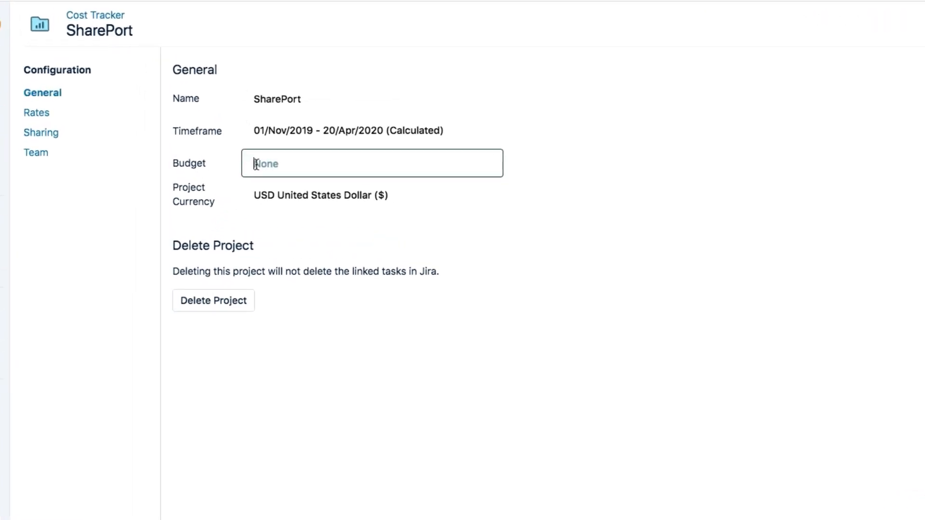
pyautogui.write('100')
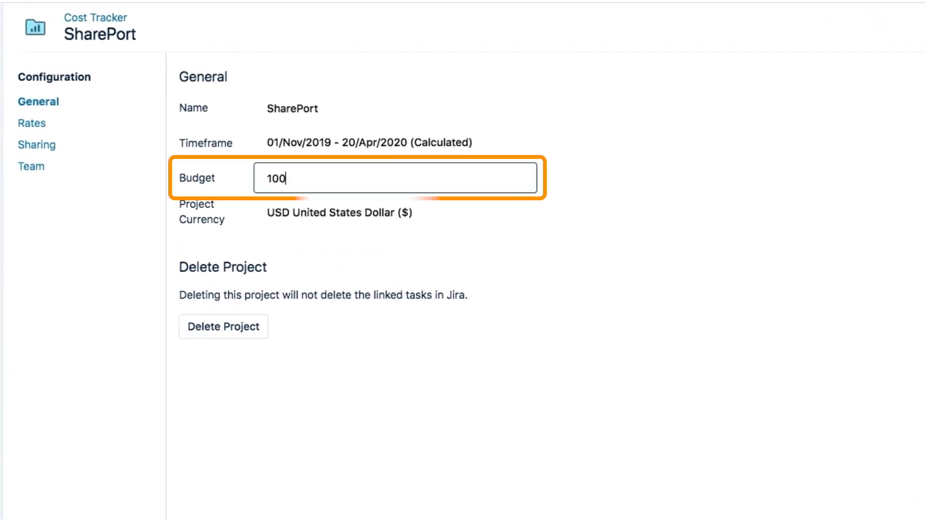
pyautogui.write(',000')
pyautogui.press('Return')
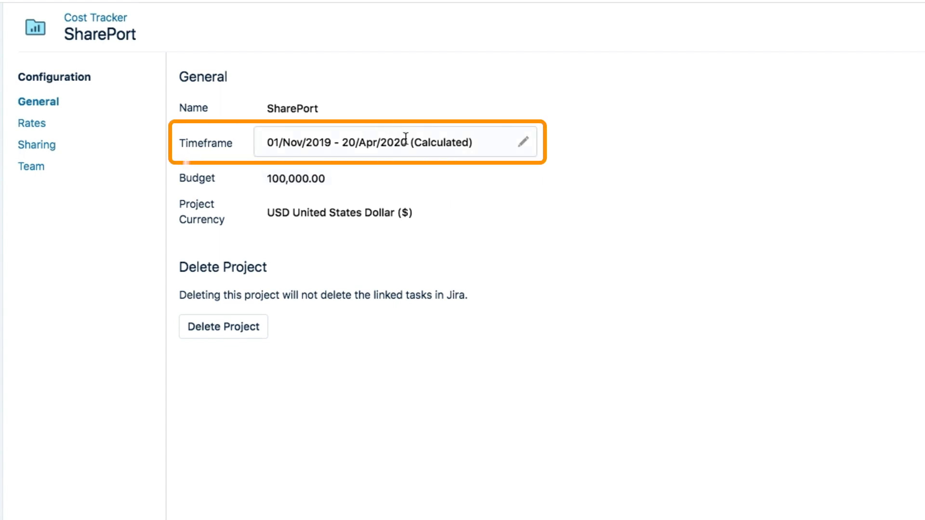
# Apply a project timeframe of 01/Jan/2020 to 31/Jan/2020, and revert it to the calculated timeframe
pyautogui.click(523, 141)
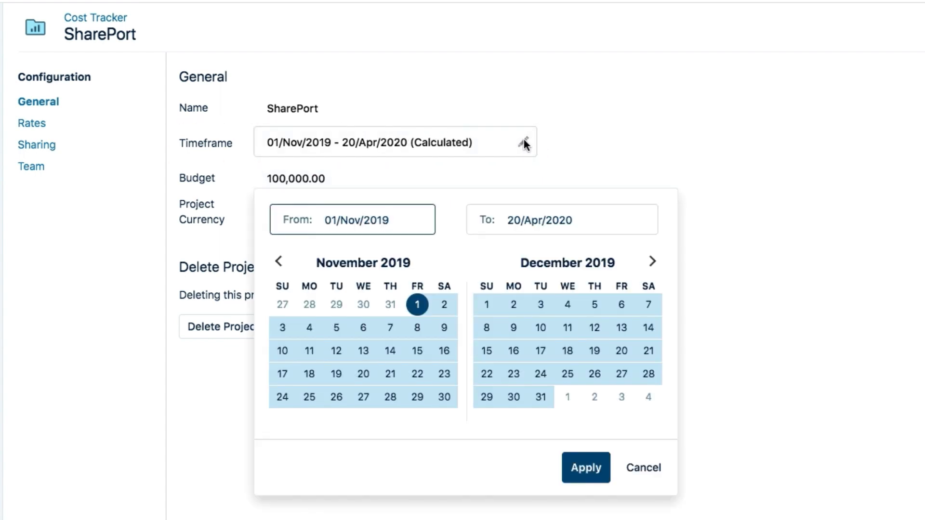
pyautogui.click(652, 261)
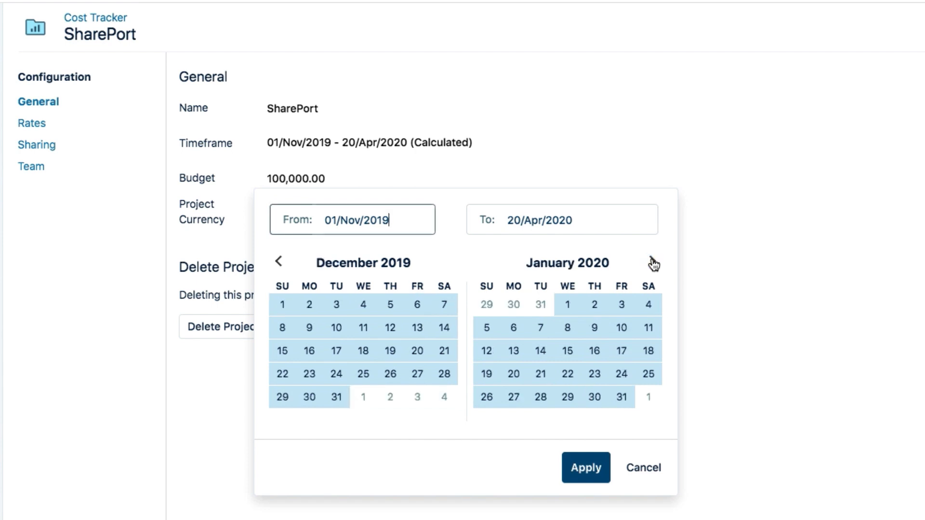
pyautogui.click(568, 304)
pyautogui.click(623, 397)
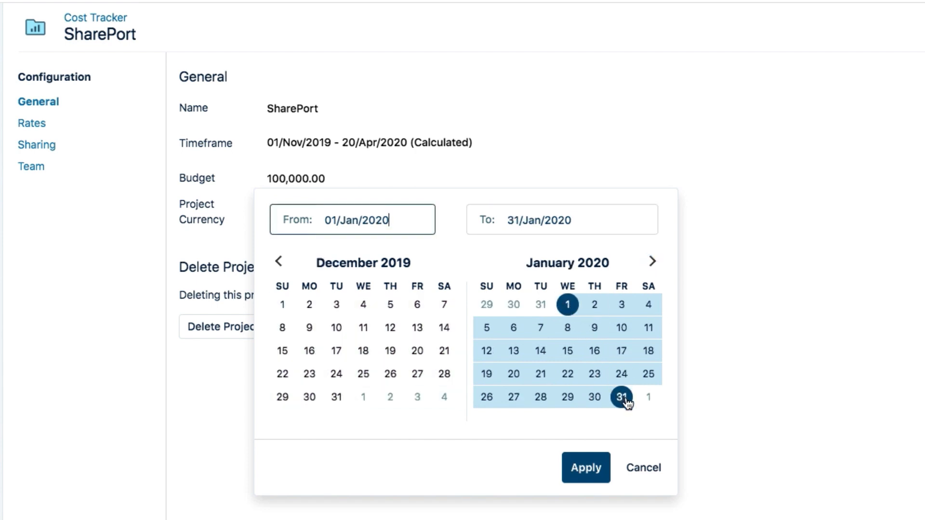
pyautogui.click(587, 466)
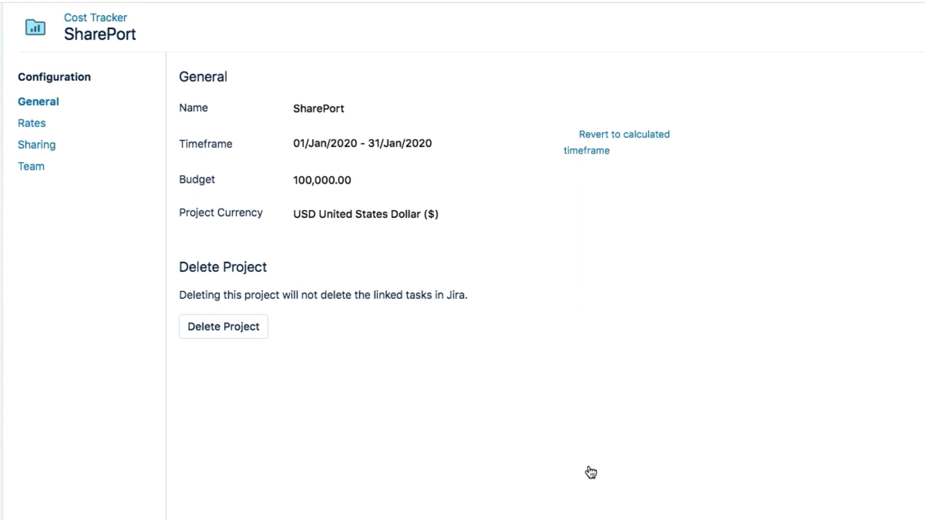
pyautogui.click(600, 139)
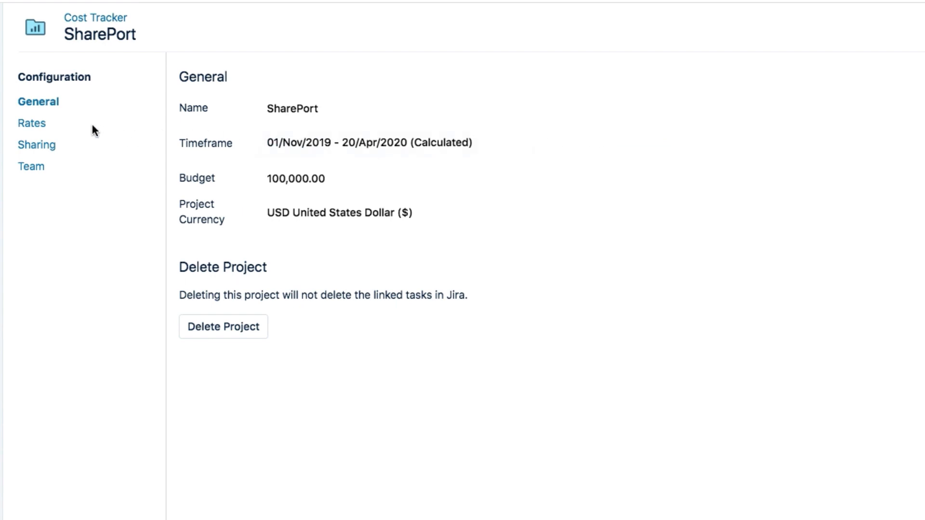
# Set the hourly rate of the second listed team member to 100 USD in the project's rates
pyautogui.click(32, 126)
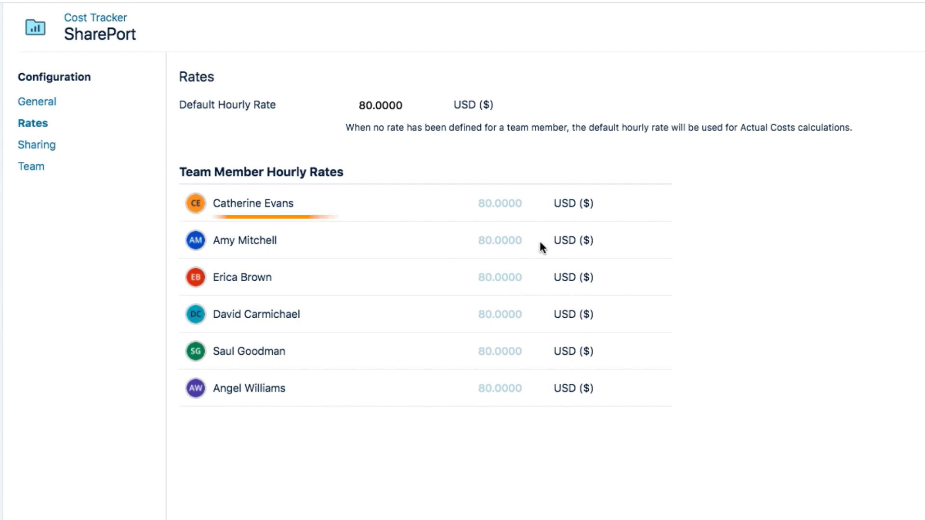
pyautogui.click(525, 239)
pyautogui.write('80')
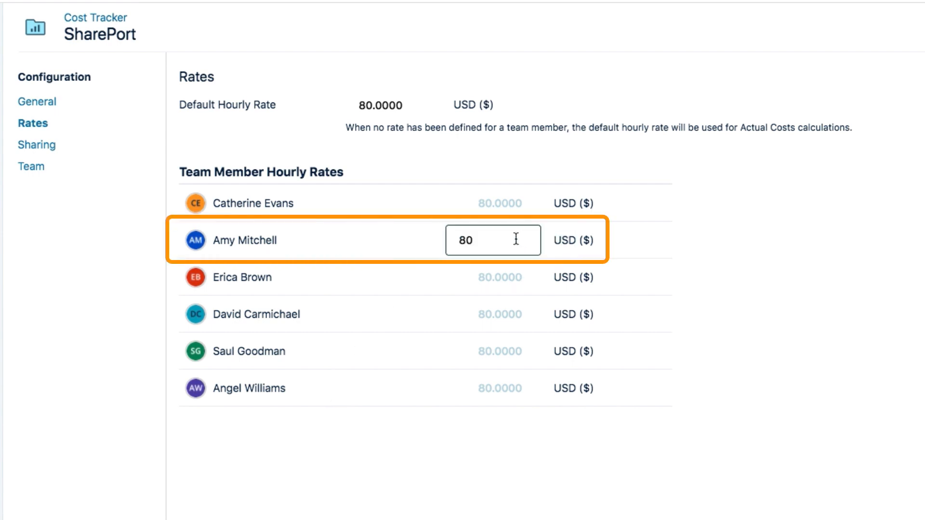
pyautogui.press('BackSpace')
pyautogui.press('BackSpace')
pyautogui.write('100')
pyautogui.press('Return')
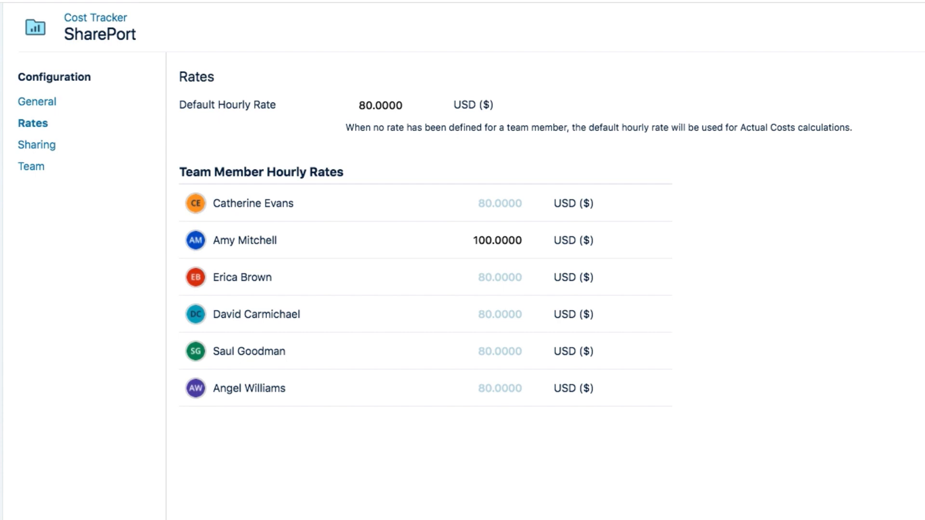
# Assign the UX Designer role to the first listed project team member and Technical Writer to the second
pyautogui.click(33, 169)
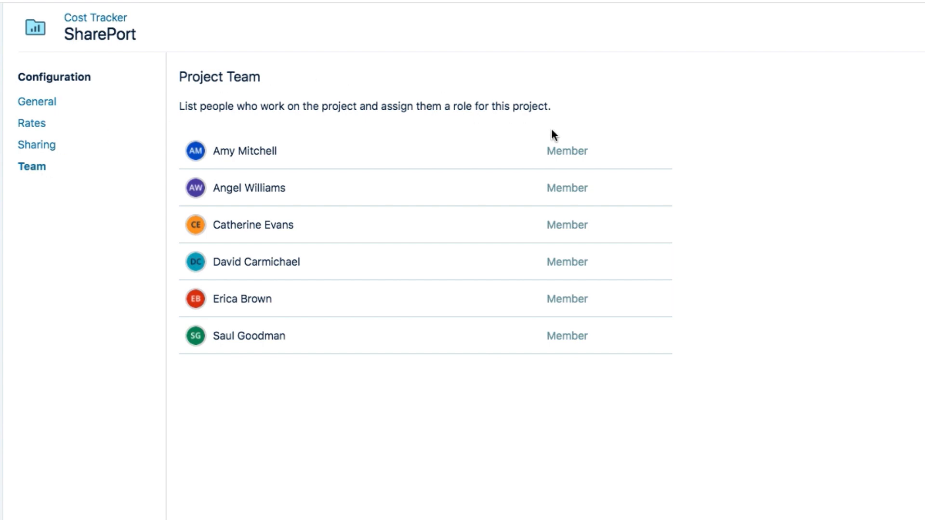
pyautogui.click(565, 149)
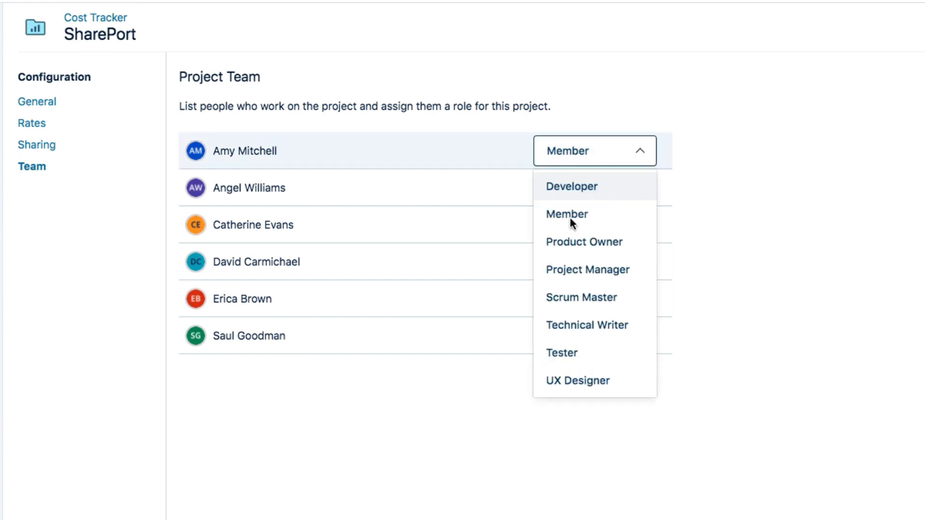
pyautogui.click(608, 374)
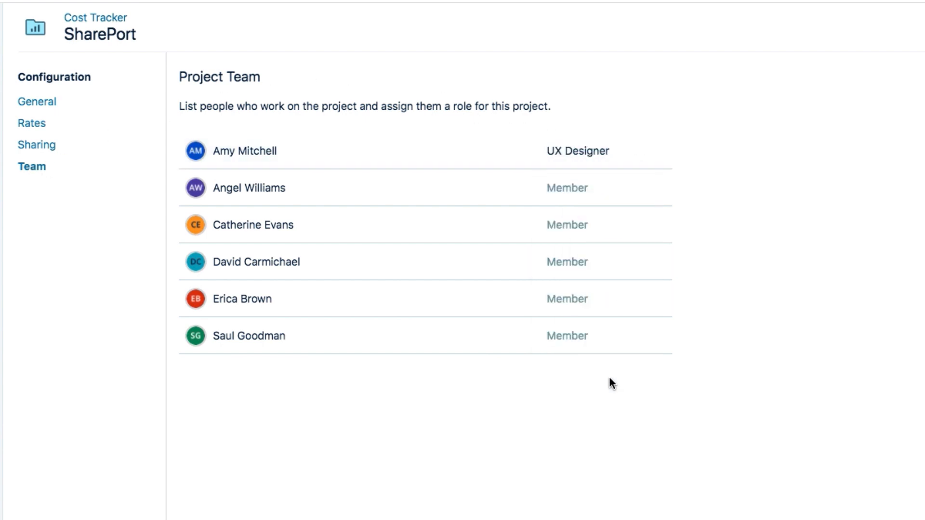
pyautogui.click(573, 187)
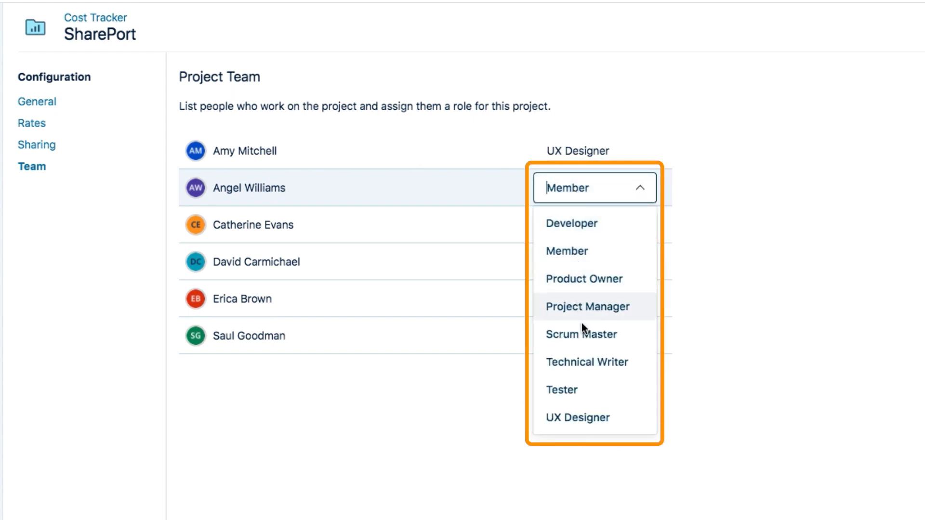
pyautogui.click(584, 368)
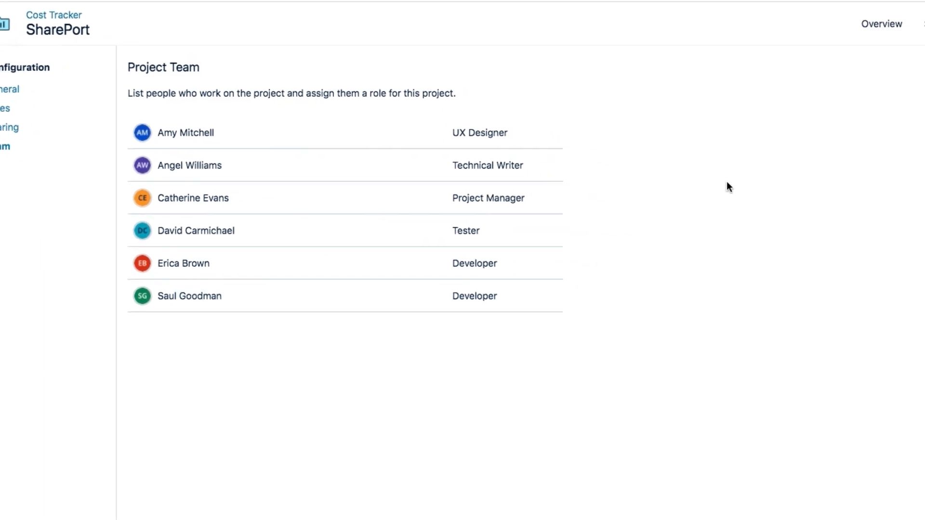
# Examine SharePort's labor costs by role and per team member, and the project overview's costs against budget
pyautogui.click(772, 20)
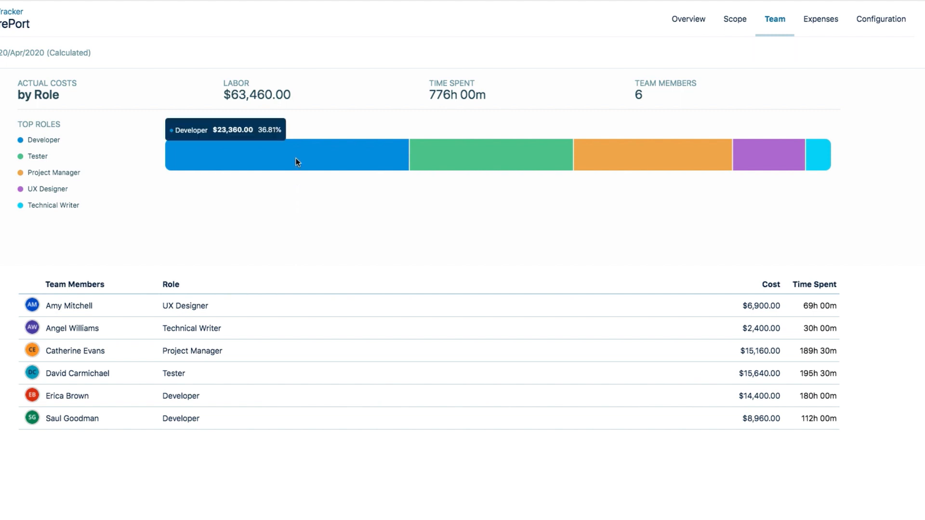
pyautogui.moveTo(487, 155)
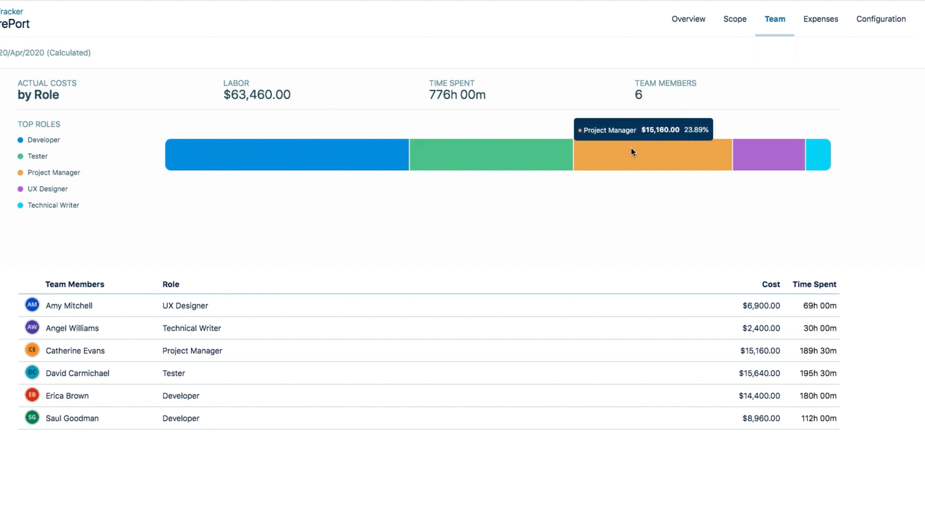
pyautogui.moveTo(746, 157)
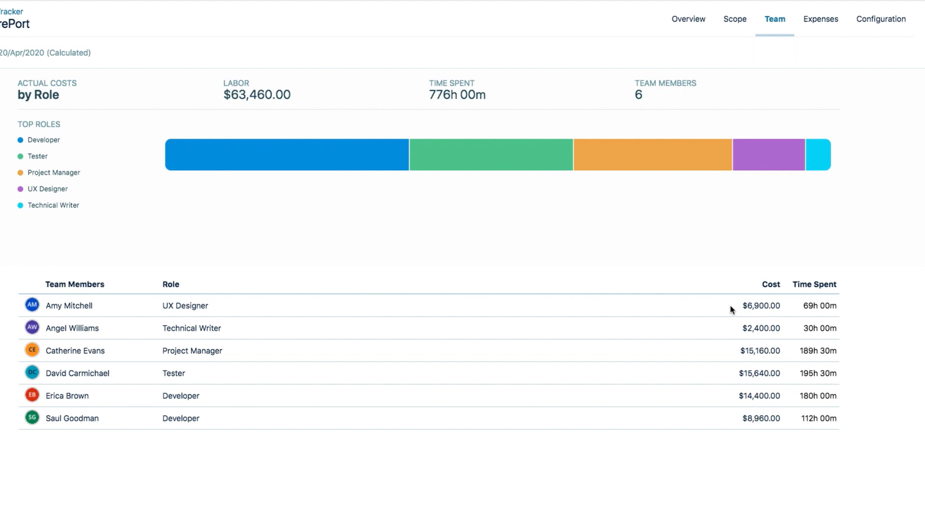
pyautogui.click(684, 26)
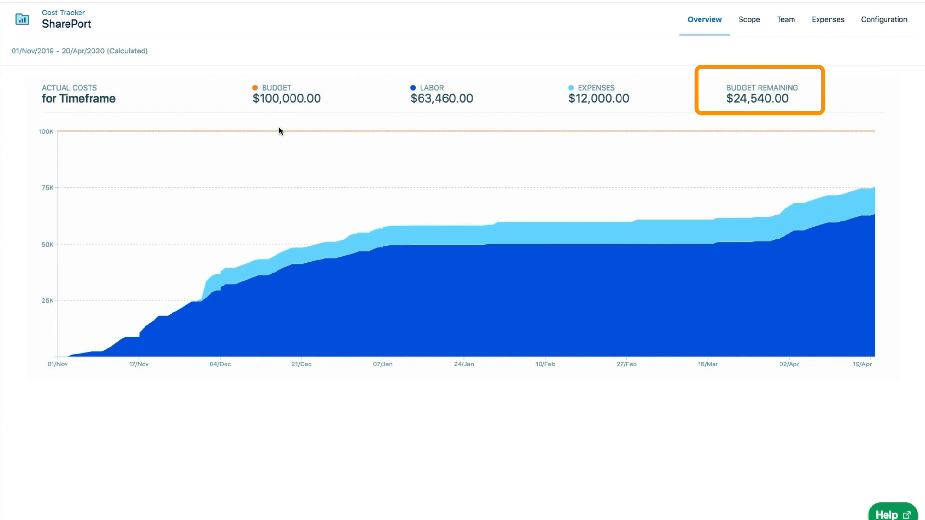
# Search for another user by first name in the project's sharing configuration and give them access to manage SharePort
pyautogui.click(881, 25)
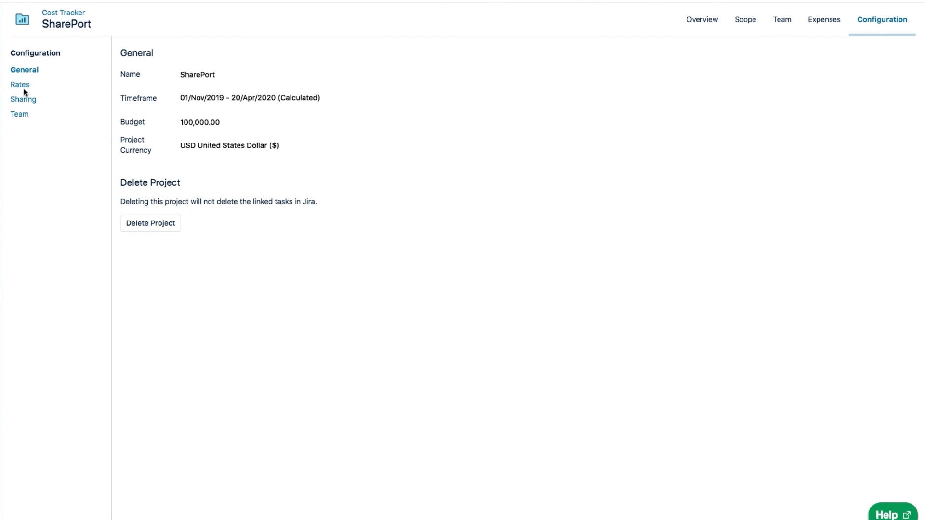
pyautogui.click(19, 99)
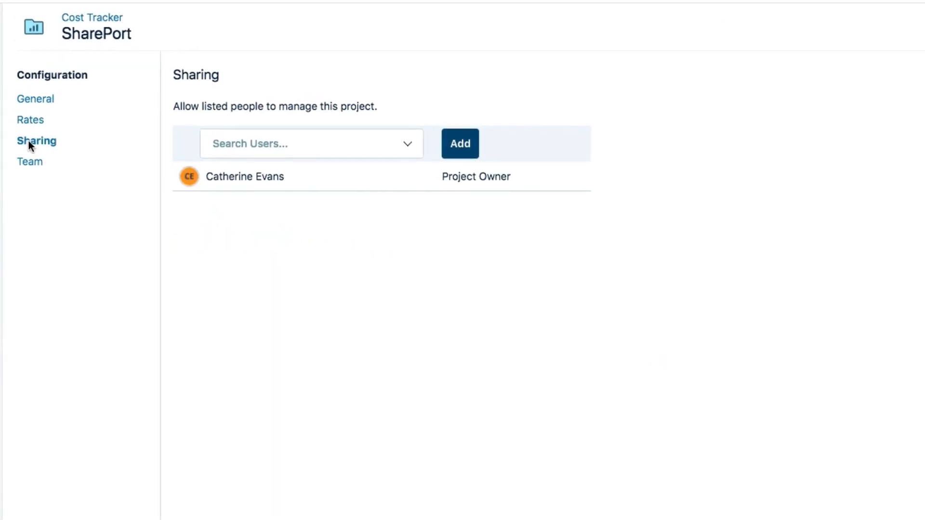
pyautogui.click(286, 146)
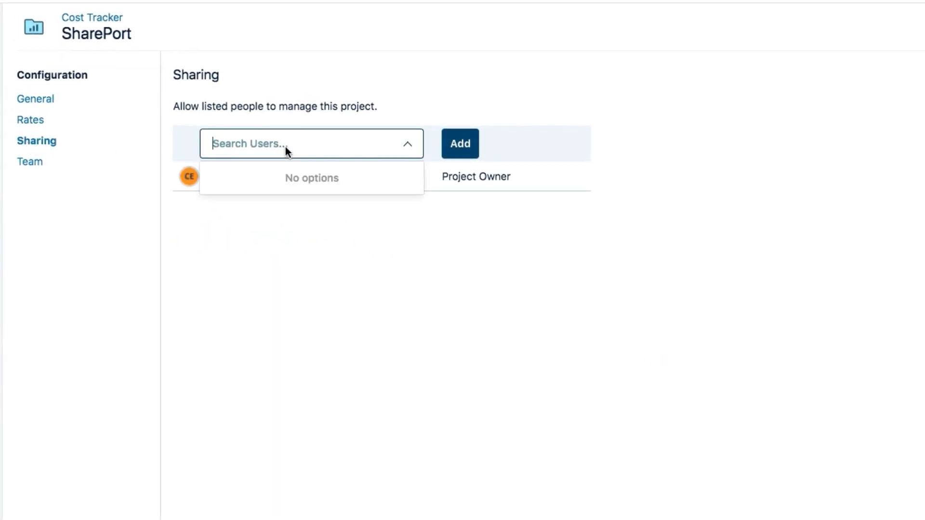
pyautogui.write('Beverly')
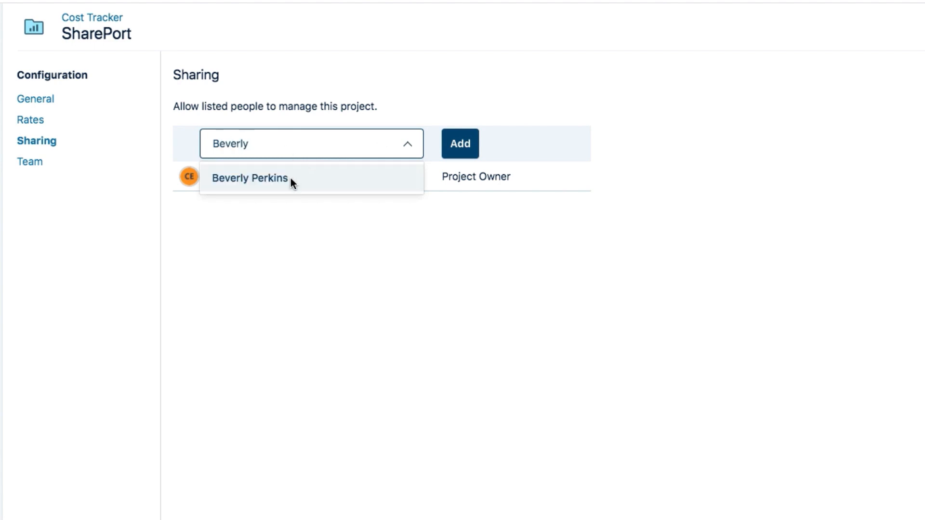
pyautogui.click(291, 178)
pyautogui.click(459, 143)
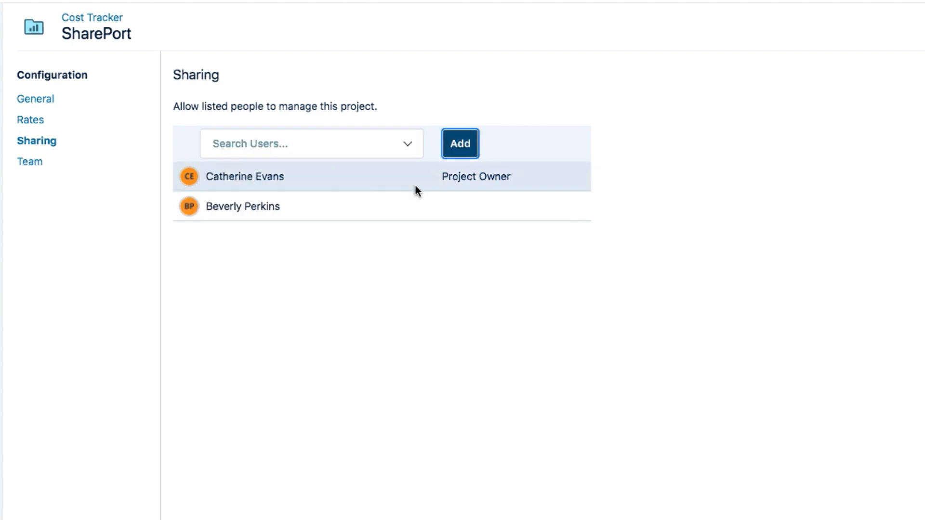
# Share the project with a second additional user, check the warning beside their name, and remove their access
pyautogui.click(304, 145)
pyautogui.write('Lar')
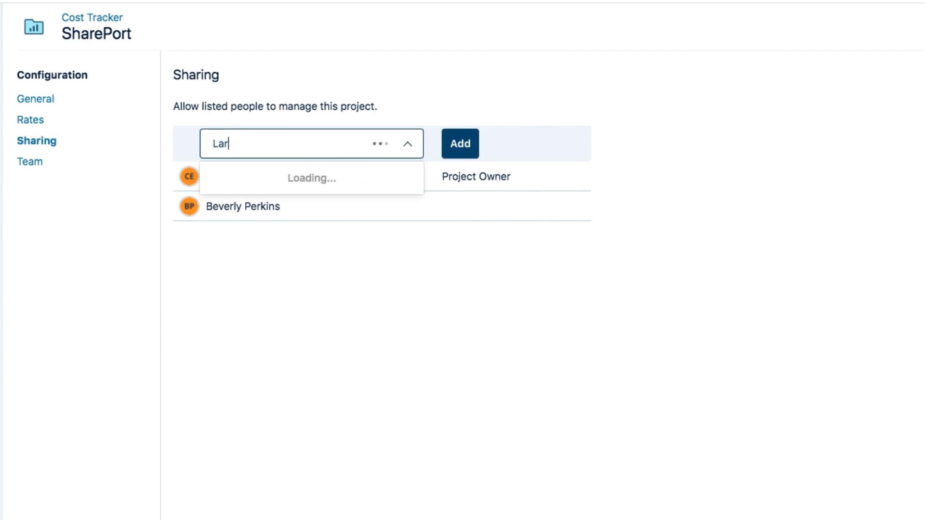
pyautogui.write('s')
pyautogui.click(292, 174)
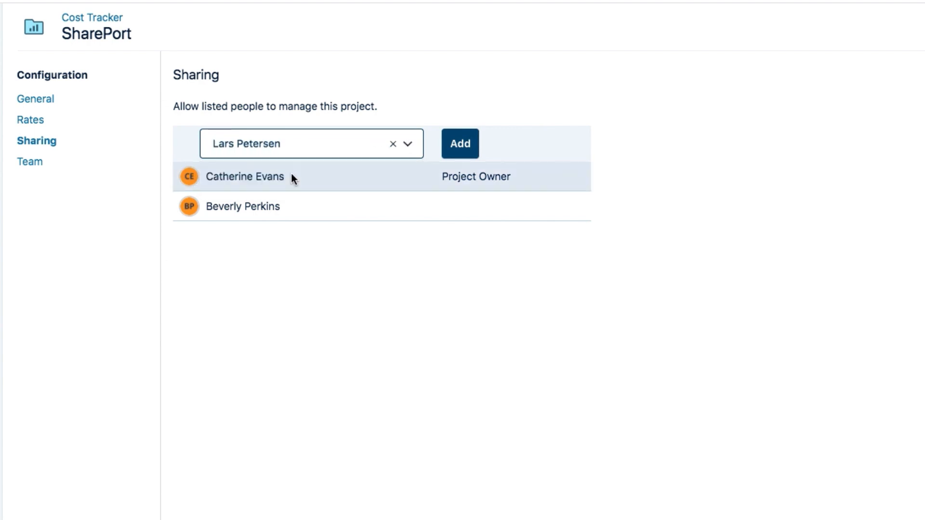
pyautogui.click(459, 146)
pyautogui.moveTo(417, 239)
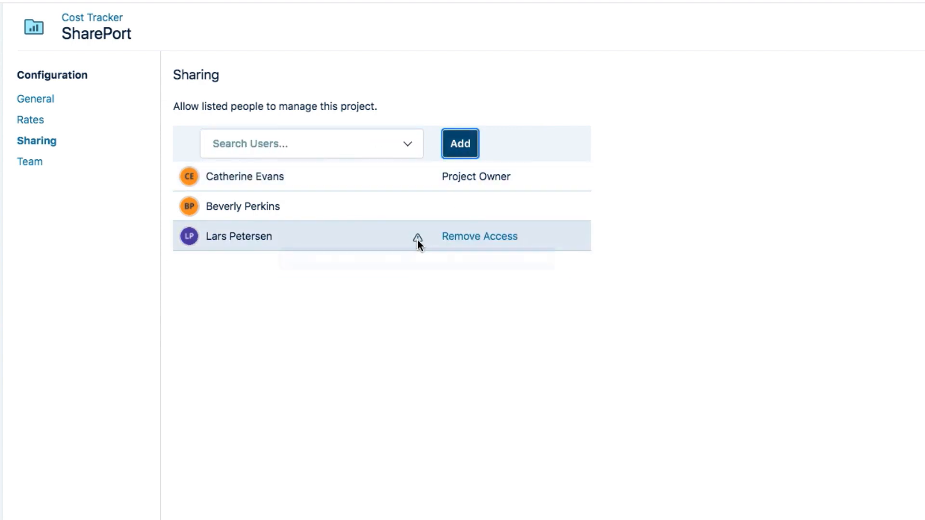
pyautogui.click(467, 238)
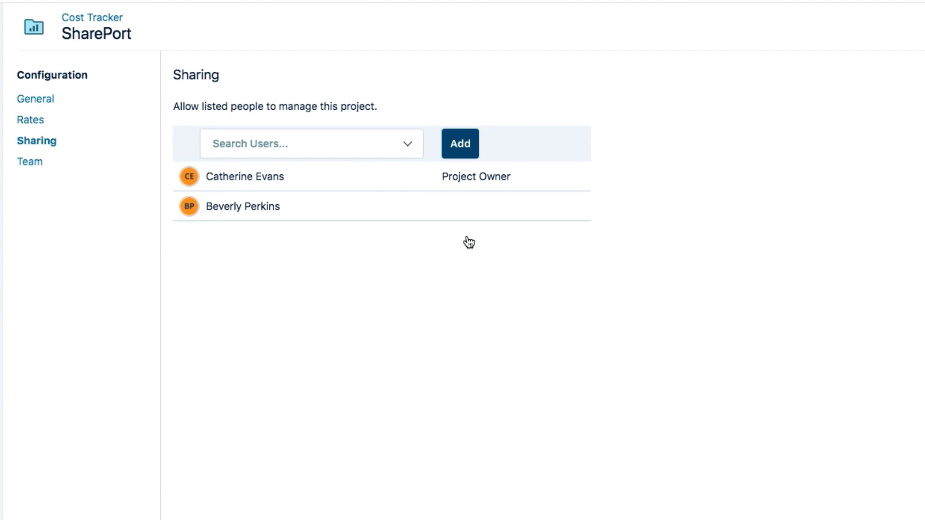
# Share management of the project with the fifth listed project team member, who has the Developer role
pyautogui.click(286, 145)
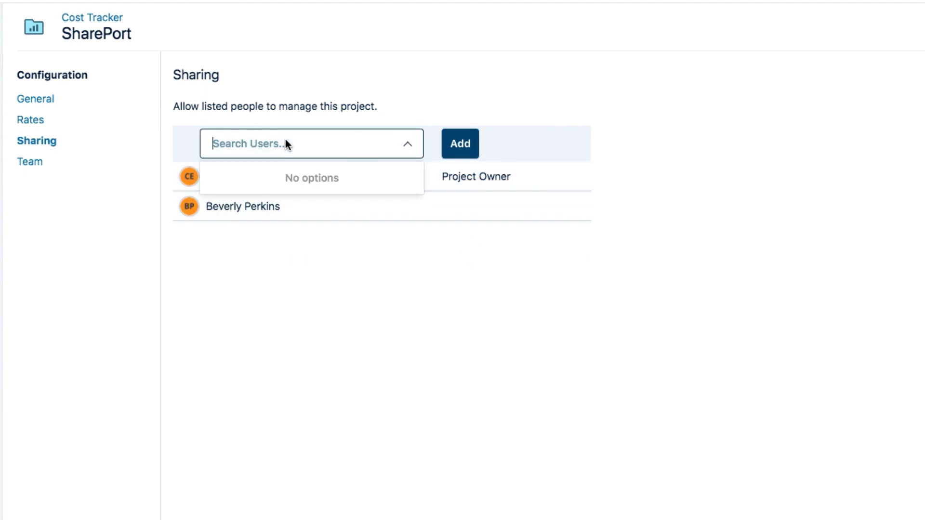
pyautogui.write('Erica')
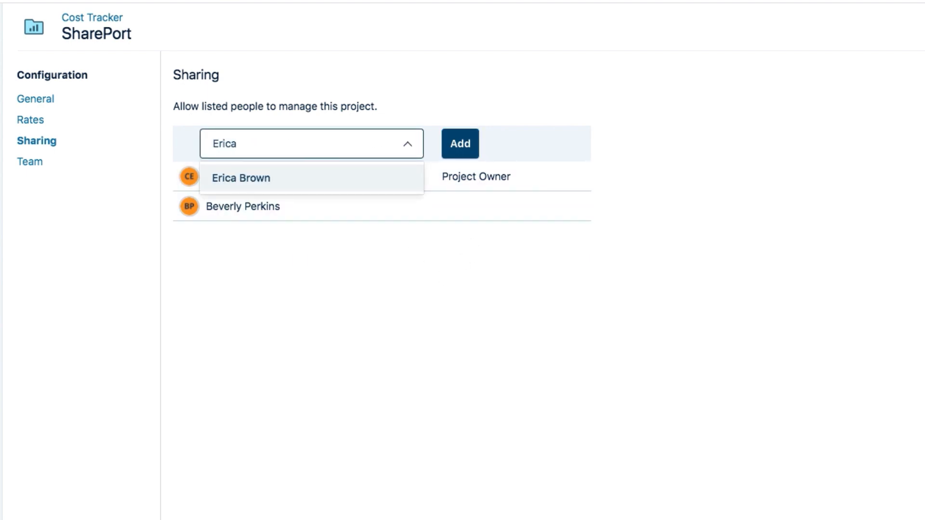
pyautogui.click(264, 177)
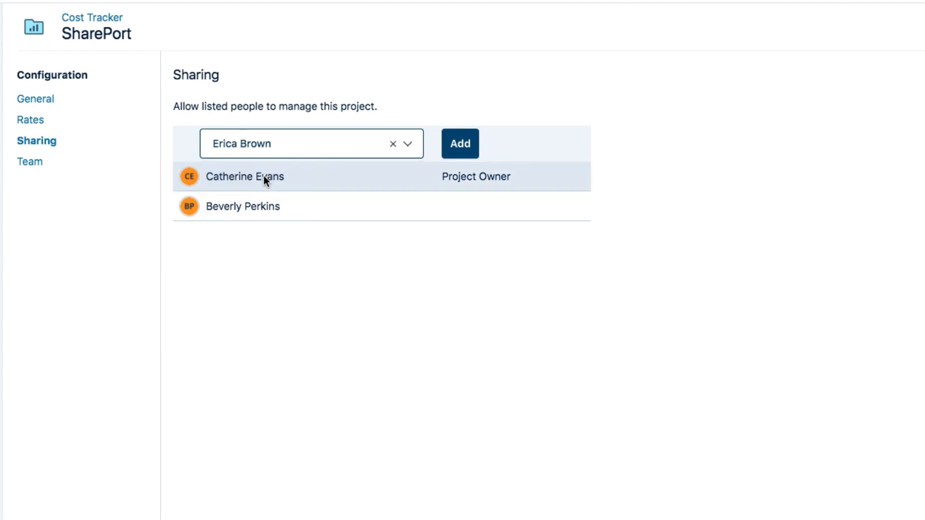
pyautogui.click(463, 143)
pyautogui.moveTo(397, 230)
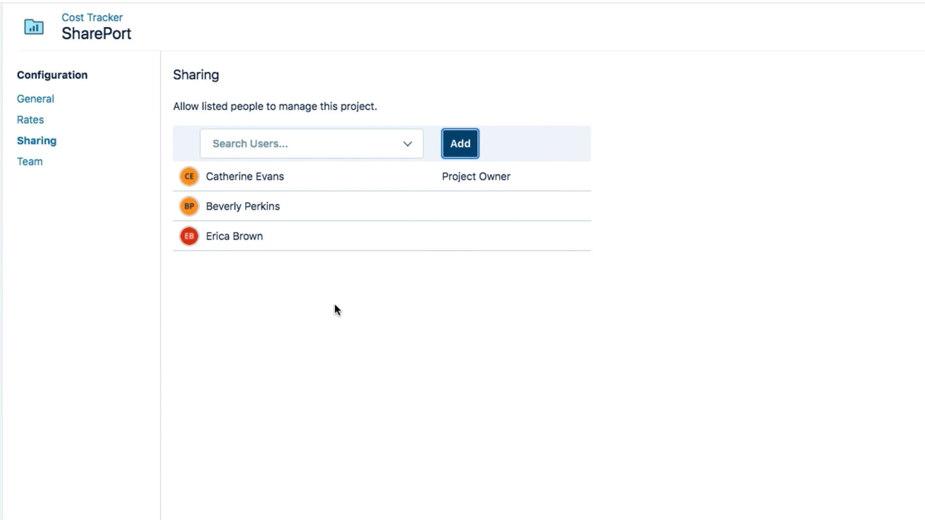
# Review SharePort's actual costs in the Cost Tracker project list and open the Tempo Cost Tracker help page
pyautogui.click(82, 19)
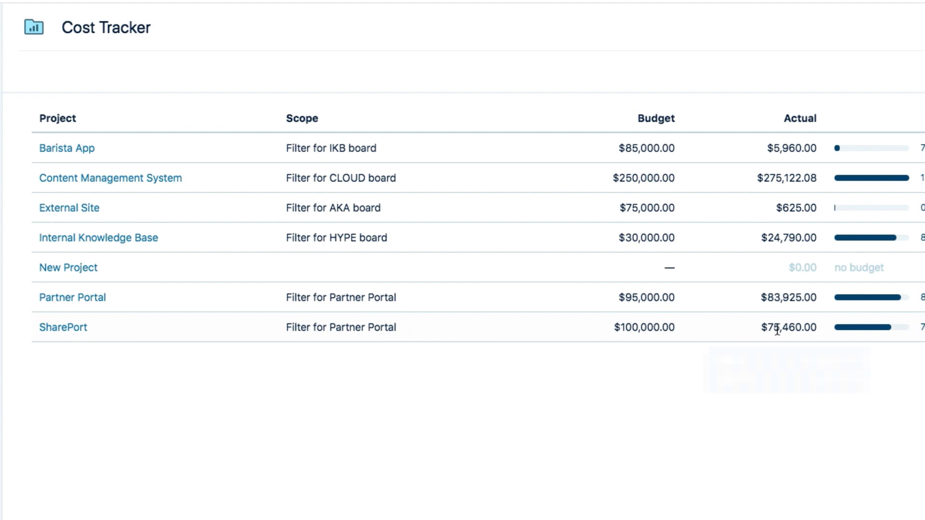
pyautogui.moveTo(781, 330)
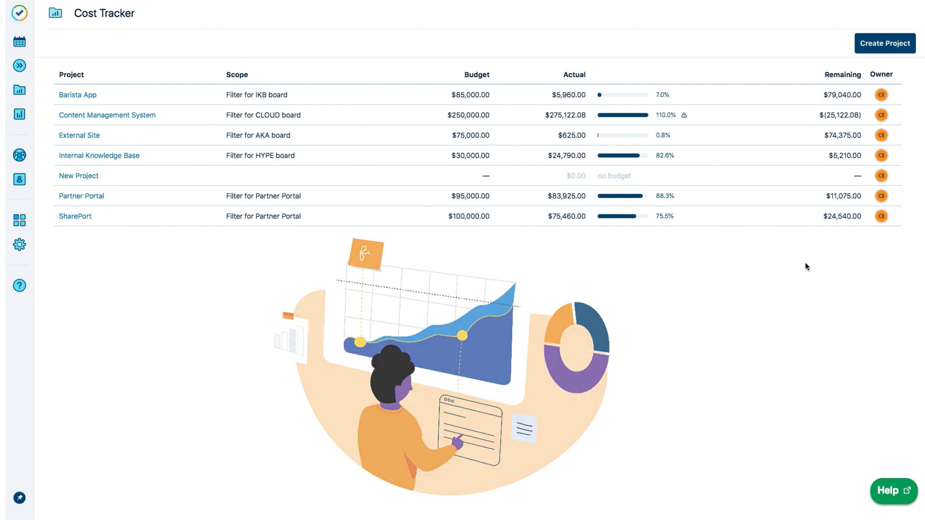
pyautogui.click(889, 491)
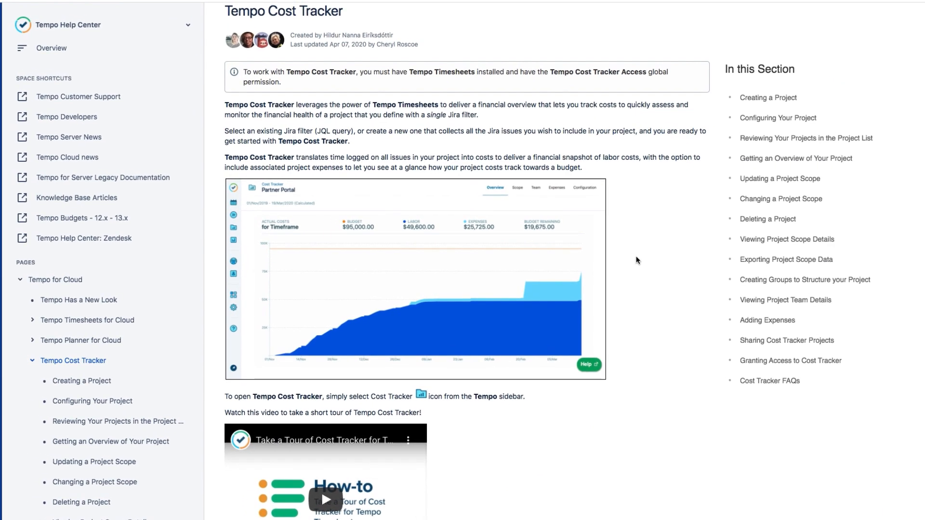